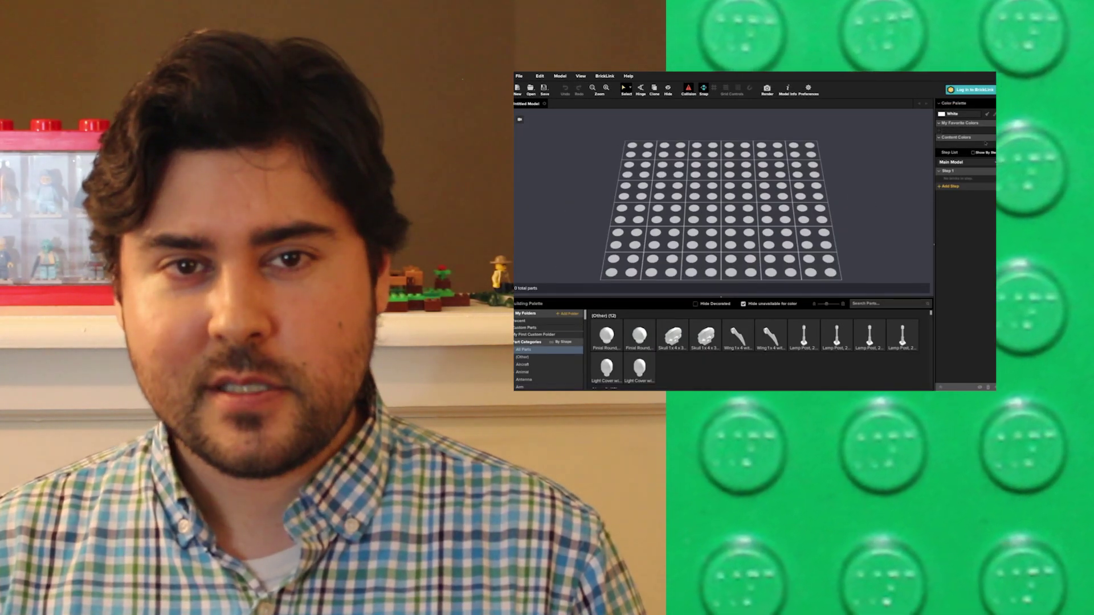
# - Show all part categories in Stud.io's building palette and stop hiding parts unavailable for the current color
pyautogui.moveTo(586, 317); pyautogui.dragTo(586, 354)
pyautogui.click(523, 351)
pyautogui.click(743, 304)
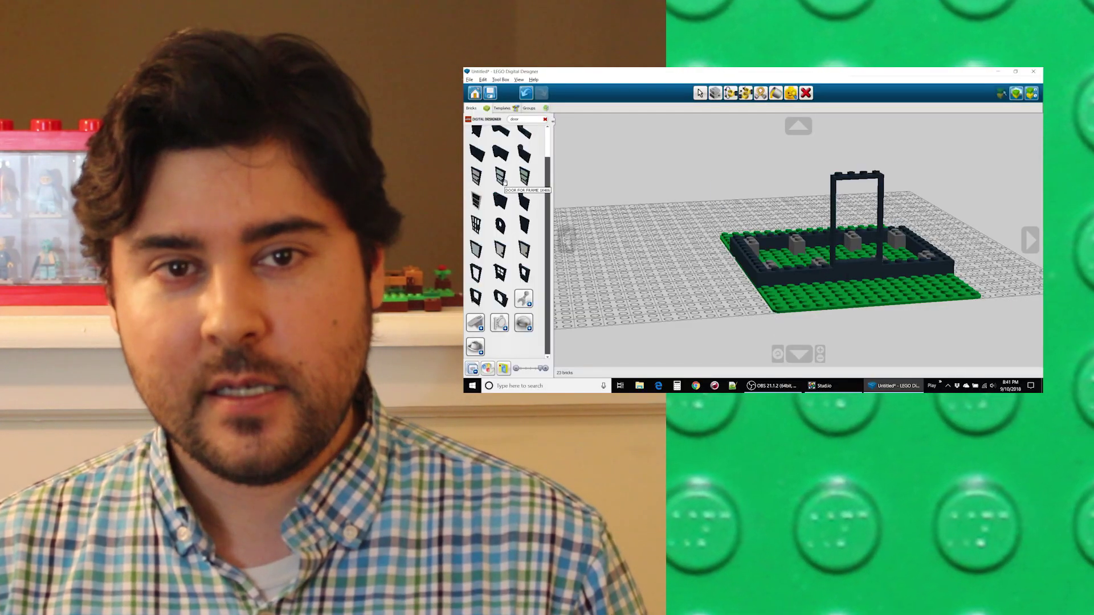
# - Switch to LEGO Digital Designer and try to fit a door piece into the black door frame on the front wall
pyautogui.click(476, 178)
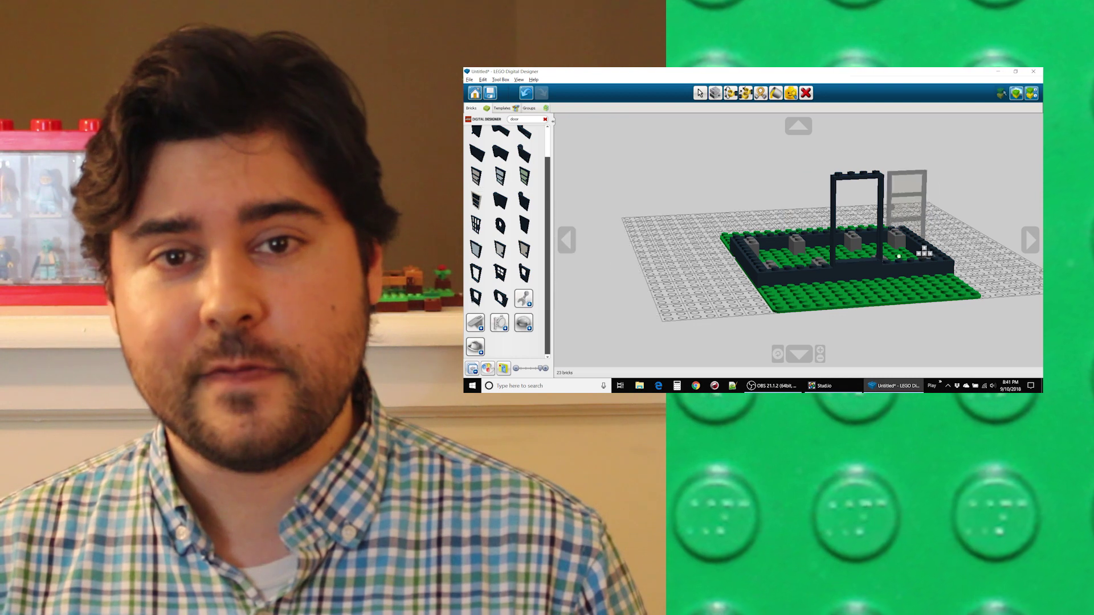
pyautogui.click(861, 260)
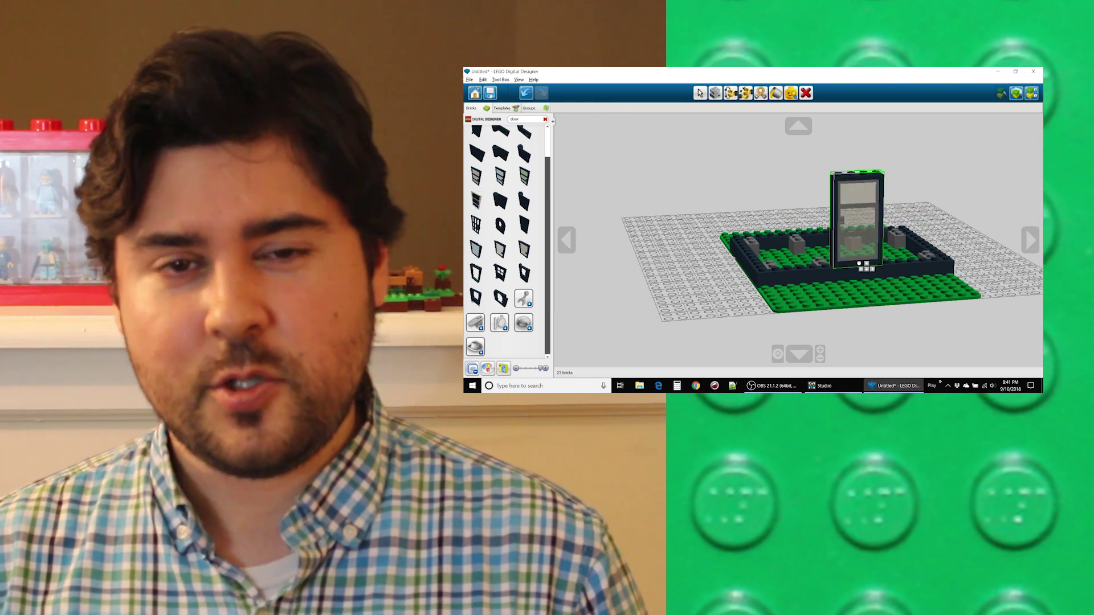
pyautogui.click(861, 259)
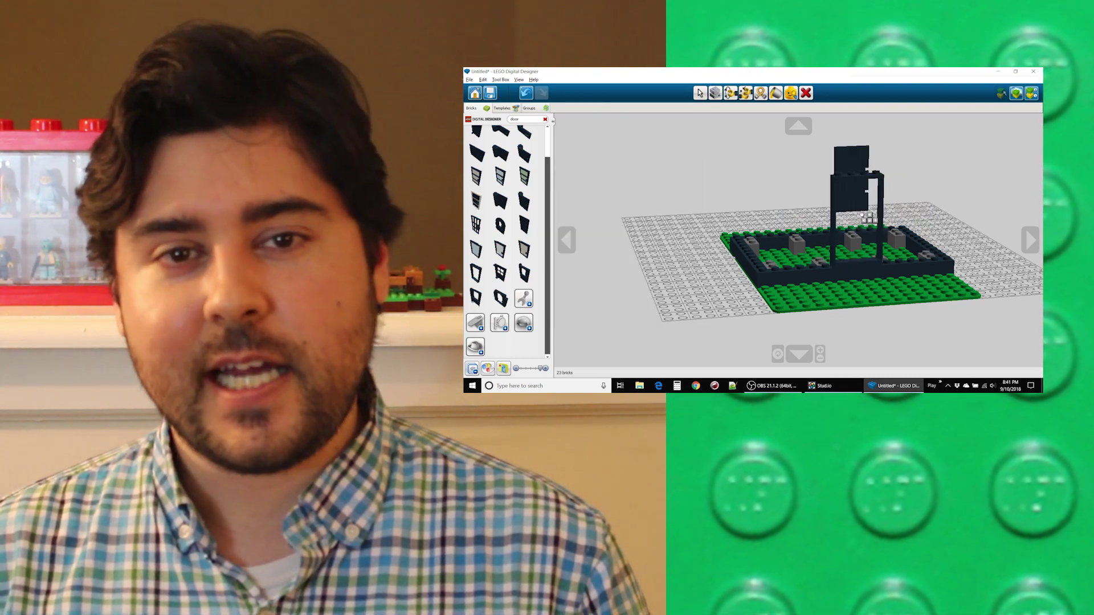
pyautogui.click(854, 263)
pyautogui.click(476, 207)
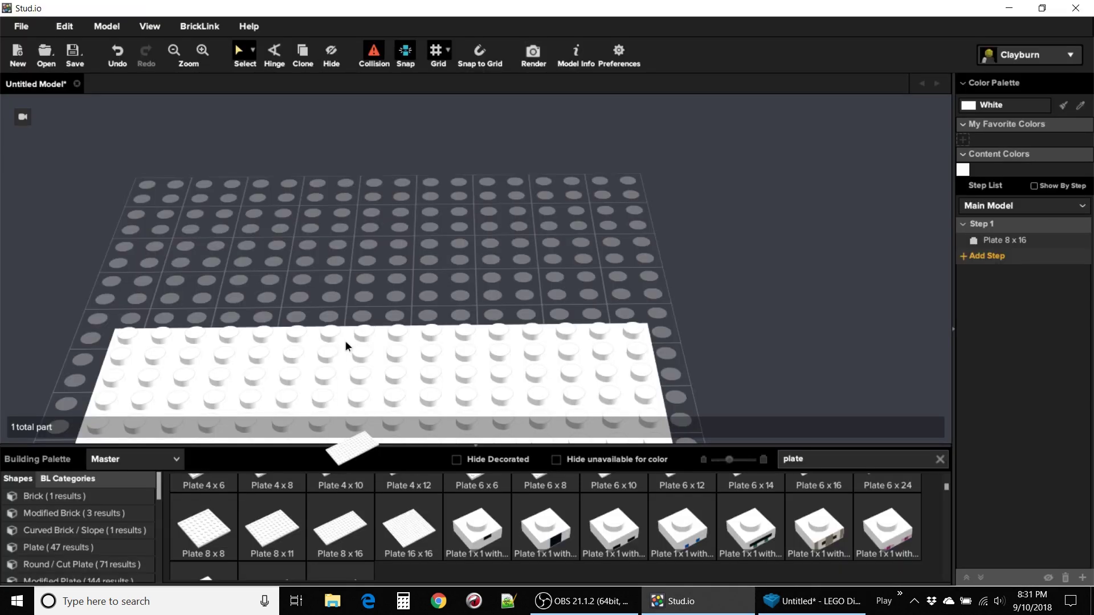
# - Place a plate on the empty Stud.io grid and a green rectangular plate near the middle of the LEGO Digital Designer grid
pyautogui.click(430, 313)
pyautogui.moveTo(469, 264); pyautogui.dragTo(470, 262)
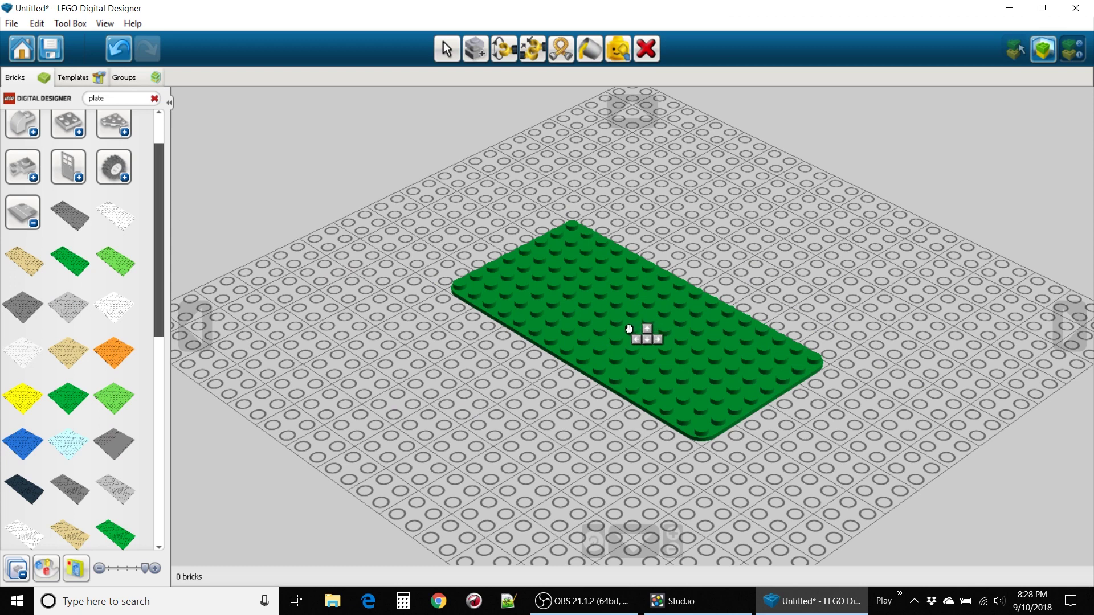
pyautogui.click(591, 334)
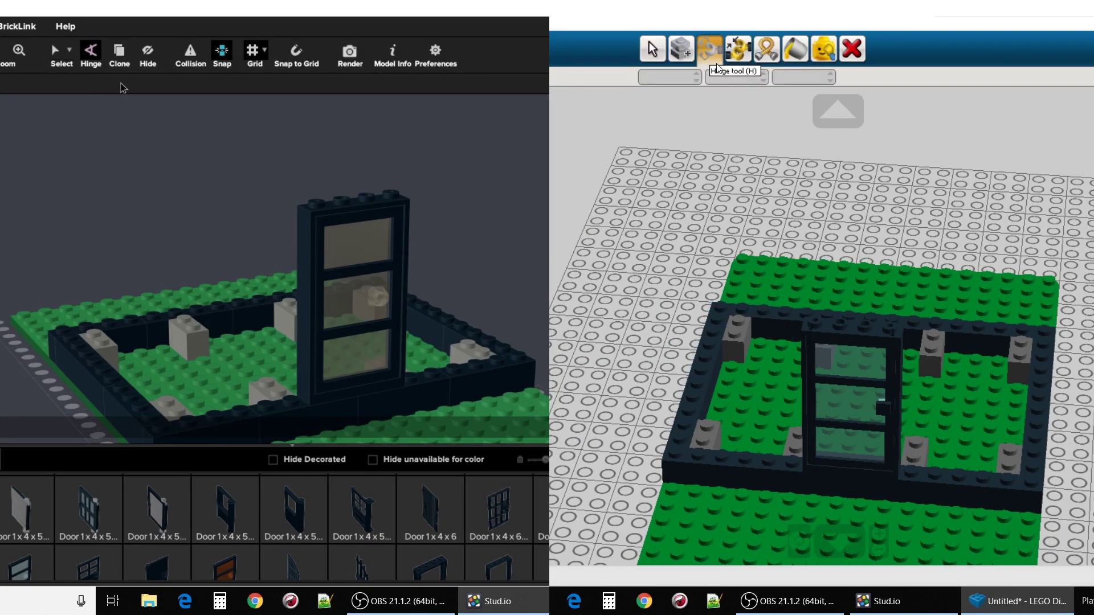
# - Rotate the three-pane door about its frame with the Hinge tool in both LEGO Digital Designer and Stud.io
pyautogui.click(710, 50)
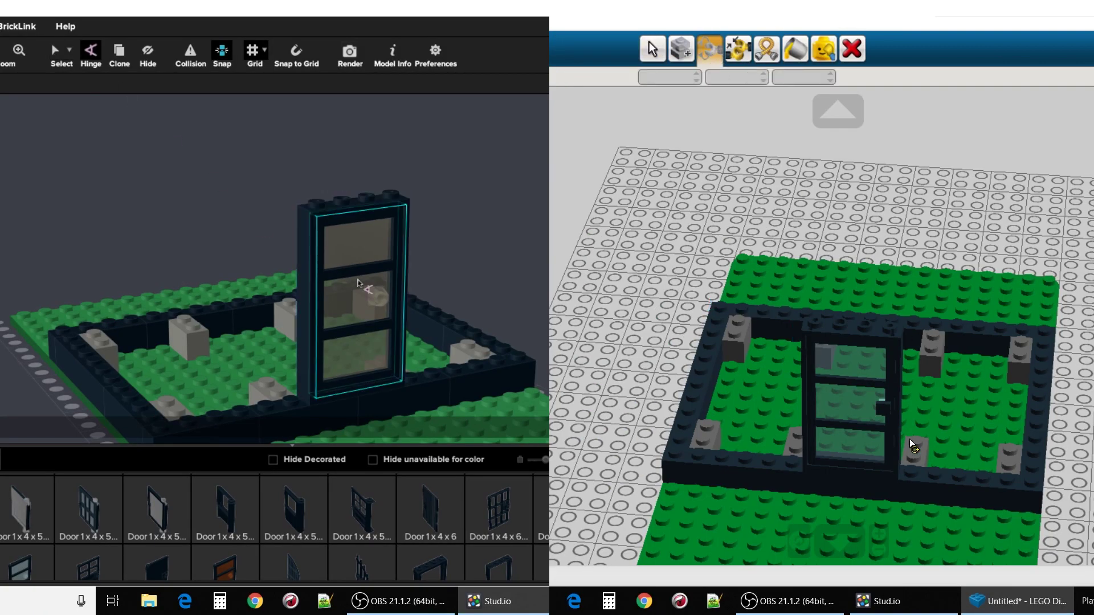
pyautogui.click(885, 415)
pyautogui.moveTo(825, 441); pyautogui.dragTo(786, 444)
pyautogui.scroll(-3, 435, 282)
pyautogui.moveTo(490, 309); pyautogui.dragTo(286, 320, button='right')
pyautogui.moveTo(783, 447); pyautogui.dragTo(783, 447)
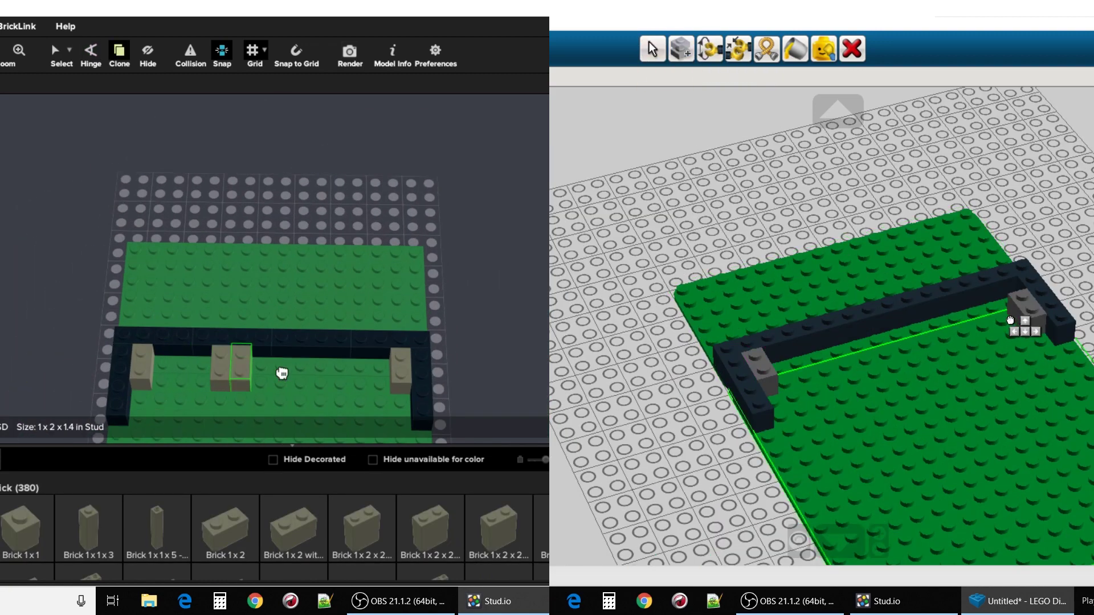
pyautogui.click(322, 370)
pyautogui.click(1003, 311)
pyautogui.moveTo(285, 342); pyautogui.dragTo(456, 342, button='right')
pyautogui.click(293, 535)
pyautogui.click(858, 371)
pyautogui.click(477, 247)
pyautogui.click(940, 336)
pyautogui.moveTo(456, 273); pyautogui.dragTo(342, 273, button='right')
pyautogui.click(268, 331)
pyautogui.click(157, 539)
pyautogui.click(342, 374)
pyautogui.click(653, 49)
pyautogui.press('Escape')
pyautogui.click(862, 505)
pyautogui.click(240, 236)
pyautogui.moveTo(829, 358); pyautogui.dragTo(934, 342, button='right')
pyautogui.click(1060, 363)
pyautogui.click(1017, 280)
pyautogui.click(983, 203)
pyautogui.click(952, 143)
pyautogui.moveTo(918, 188); pyautogui.dragTo(877, 171, button='right')
pyautogui.scroll(3, 319, 217)
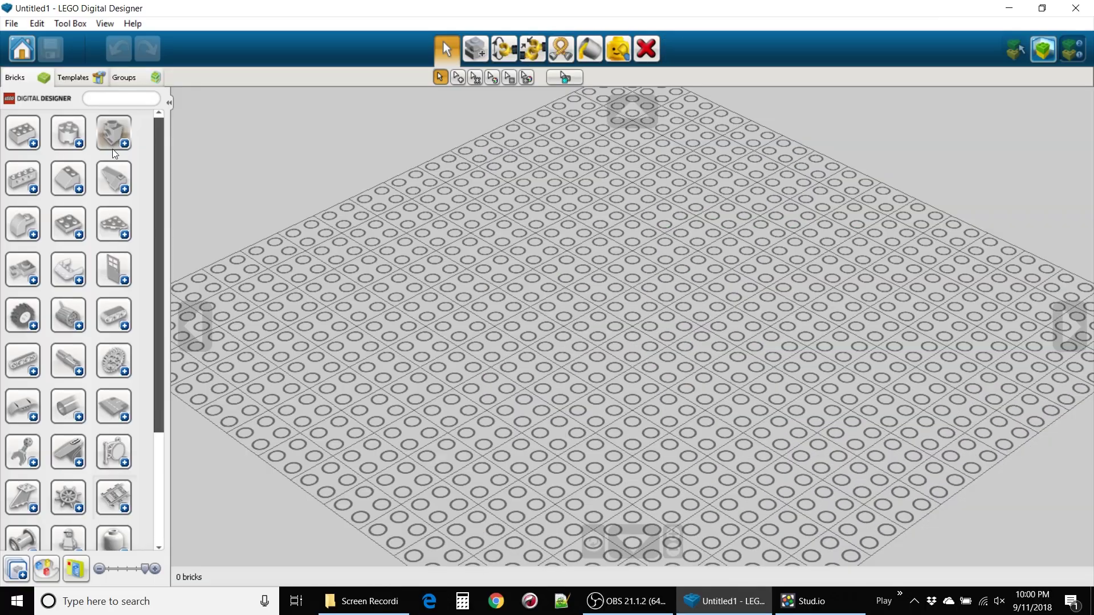
# - Expand the plates category in LEGO Digital Designer's brick library and look through its colored variants
pyautogui.click(79, 235)
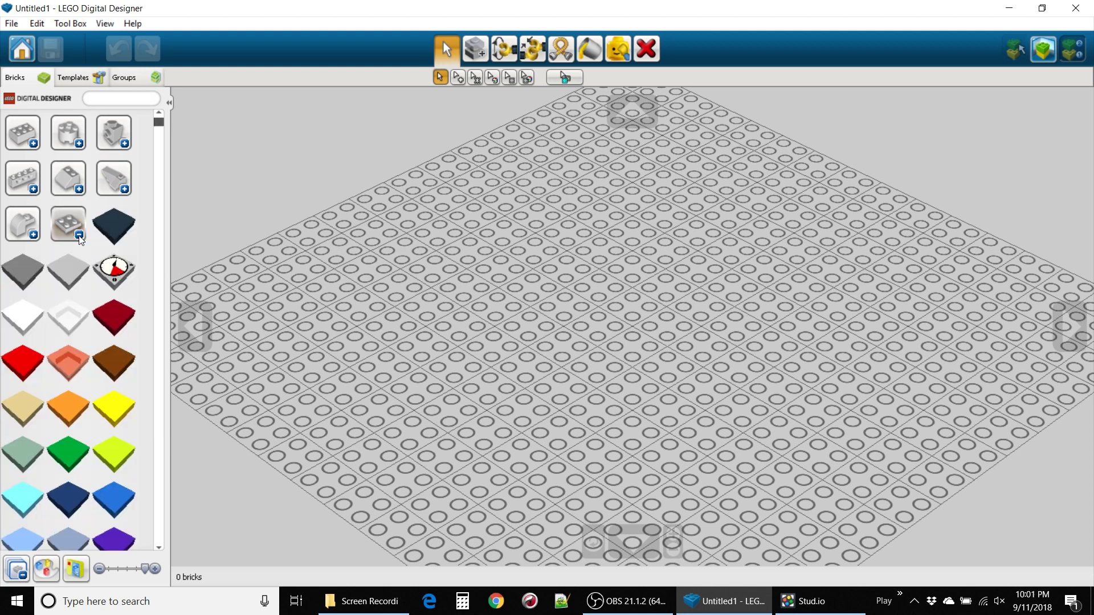
pyautogui.scroll(-5, 82, 242)
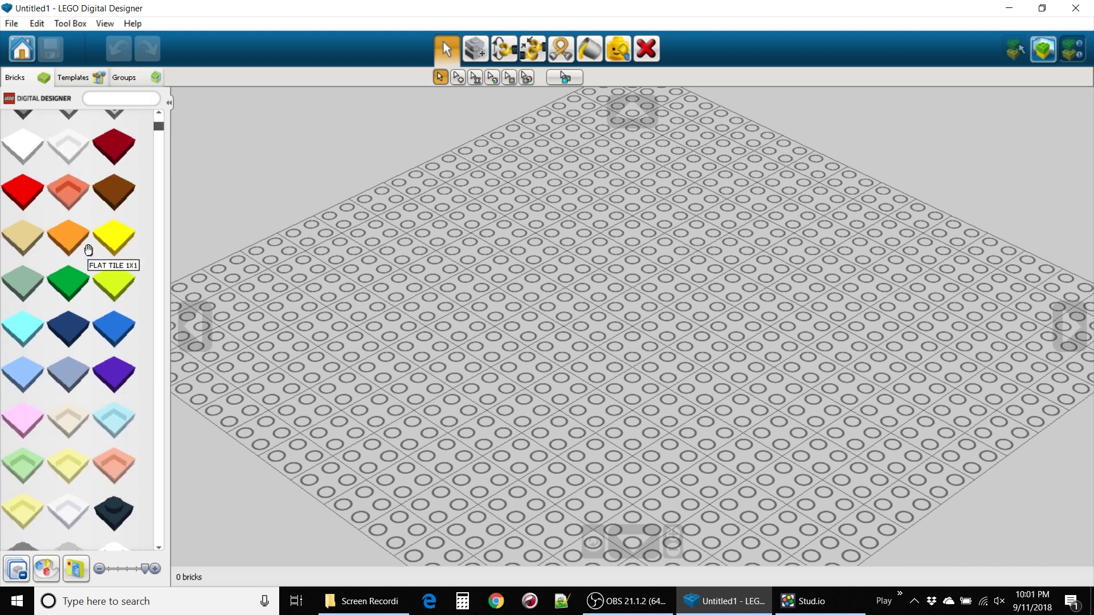
pyautogui.scroll(-8, 88, 251)
pyautogui.scroll(-5, 90, 258)
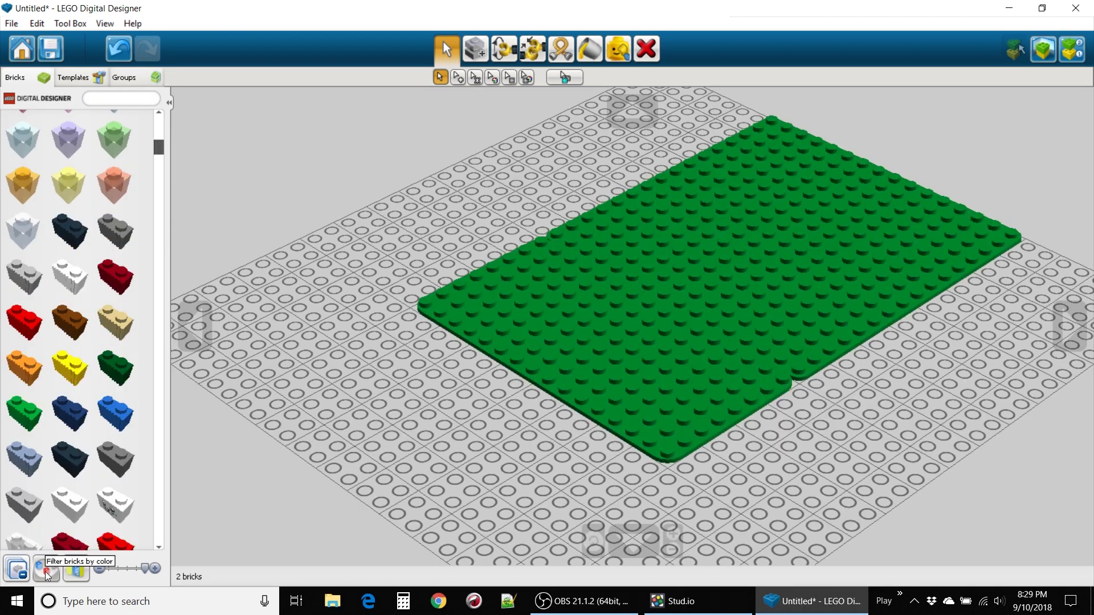
# - Open the brick library's color filter and search the bricks for "dinoa"
pyautogui.click(46, 571)
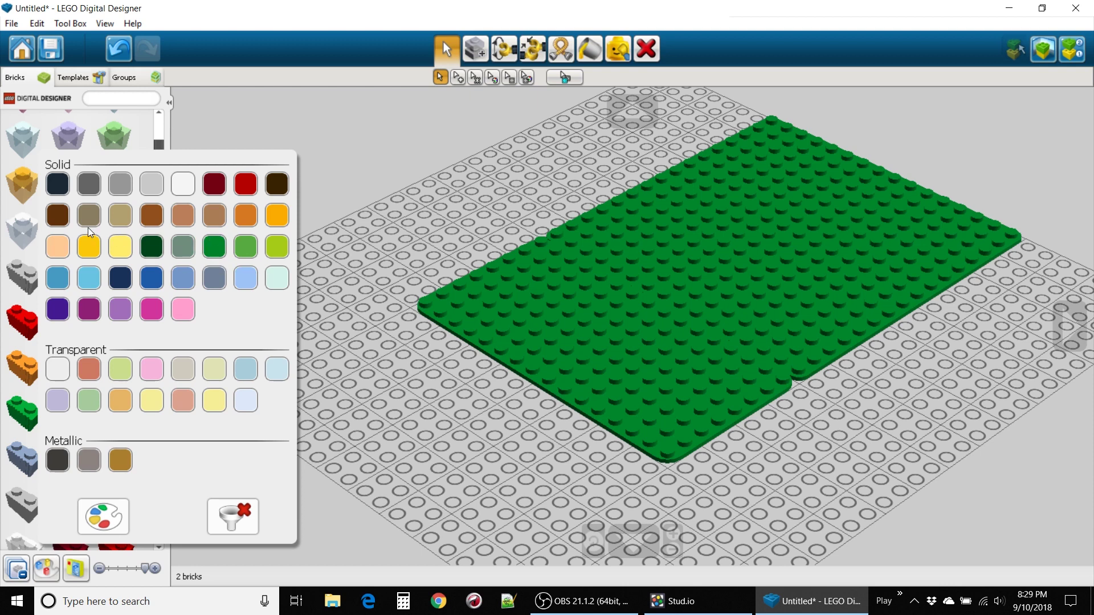
pyautogui.write('inoa')
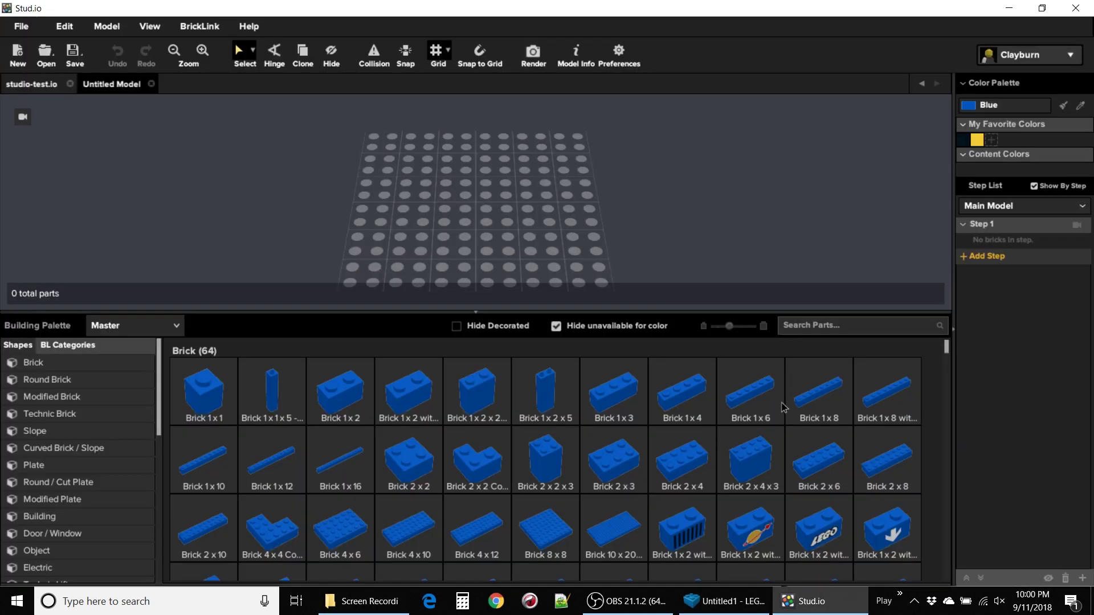
# - Switch to Stud.io and look through the blue parts in the Master palette, including the 1 x 1 letter bricks
pyautogui.scroll(-3, 783, 407)
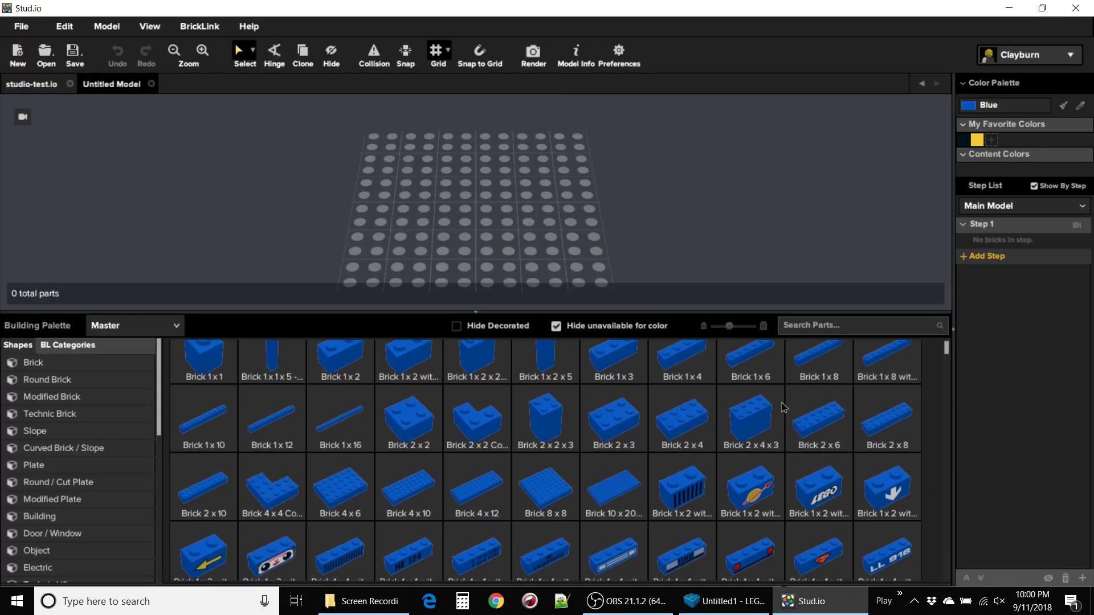
pyautogui.scroll(-4, 778, 411)
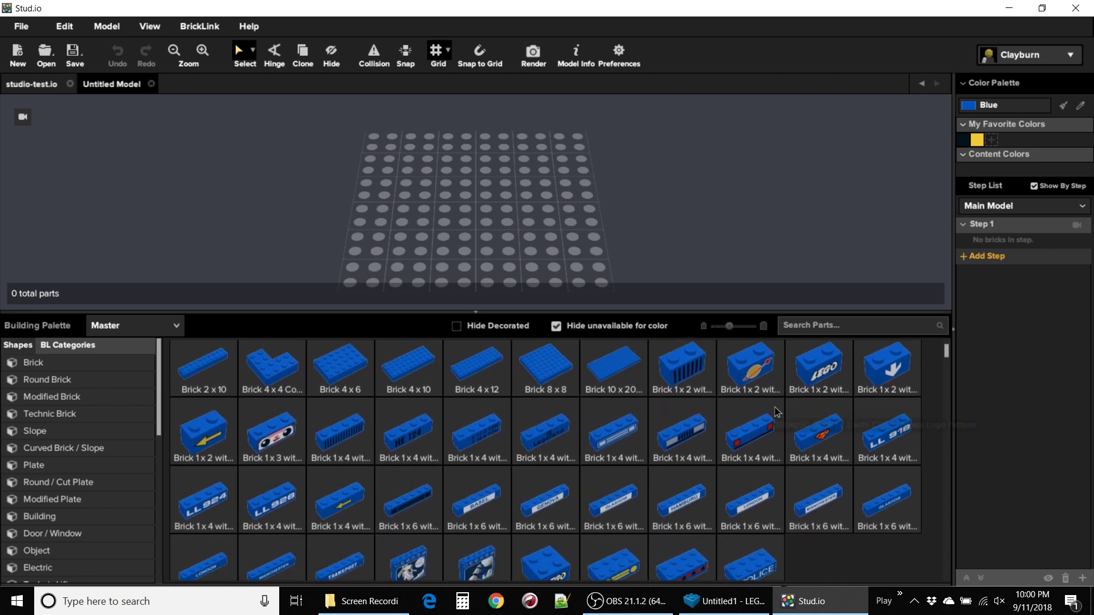
pyautogui.scroll(-3, 778, 411)
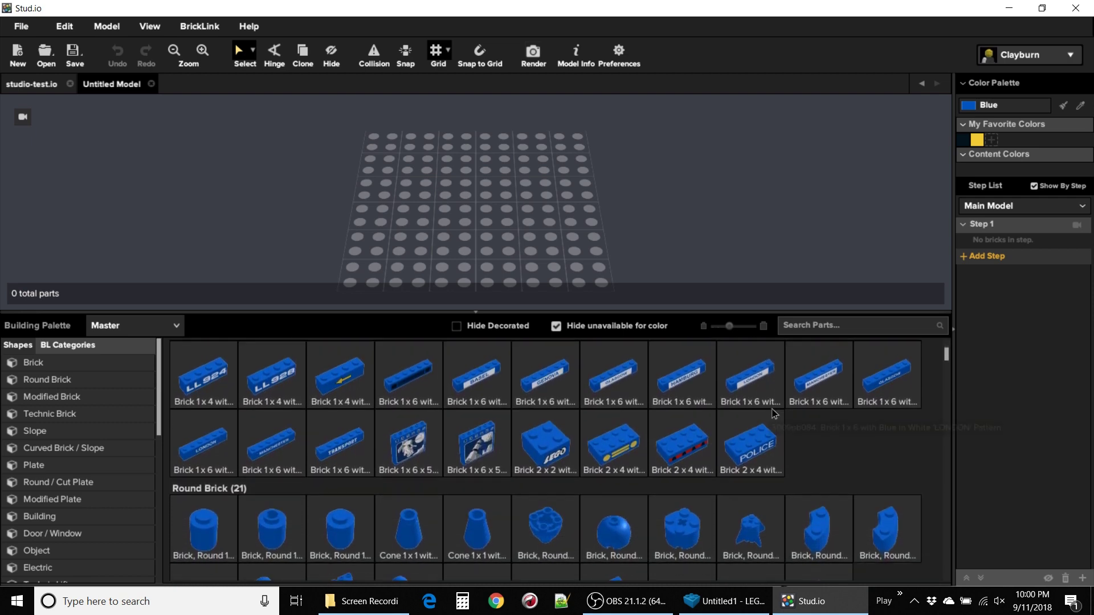
pyautogui.scroll(-1, 774, 414)
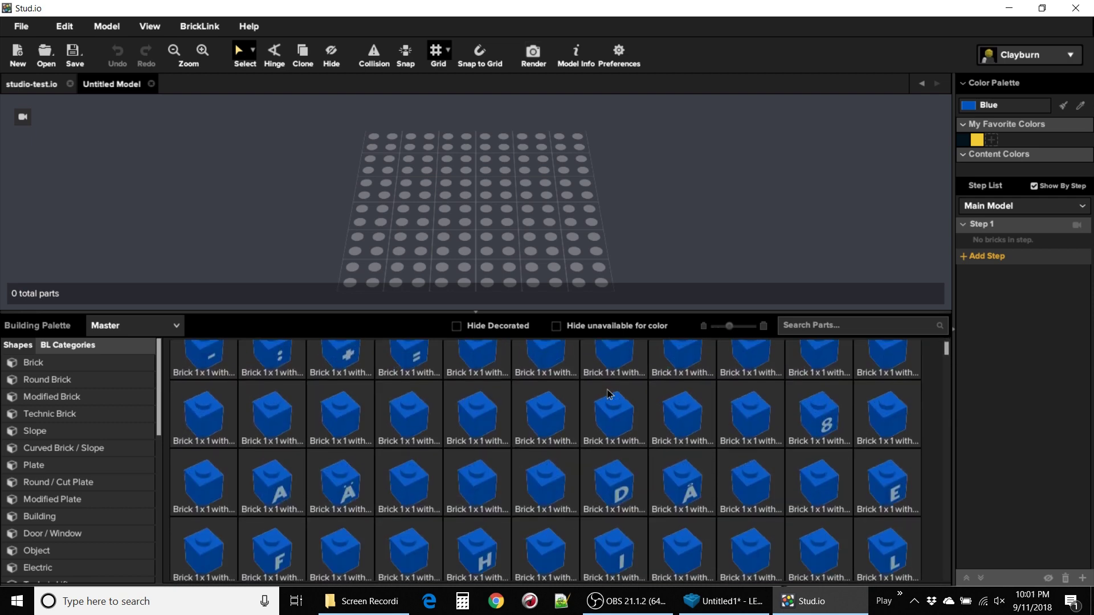
pyautogui.scroll(-3, 608, 394)
pyautogui.scroll(-1, 610, 393)
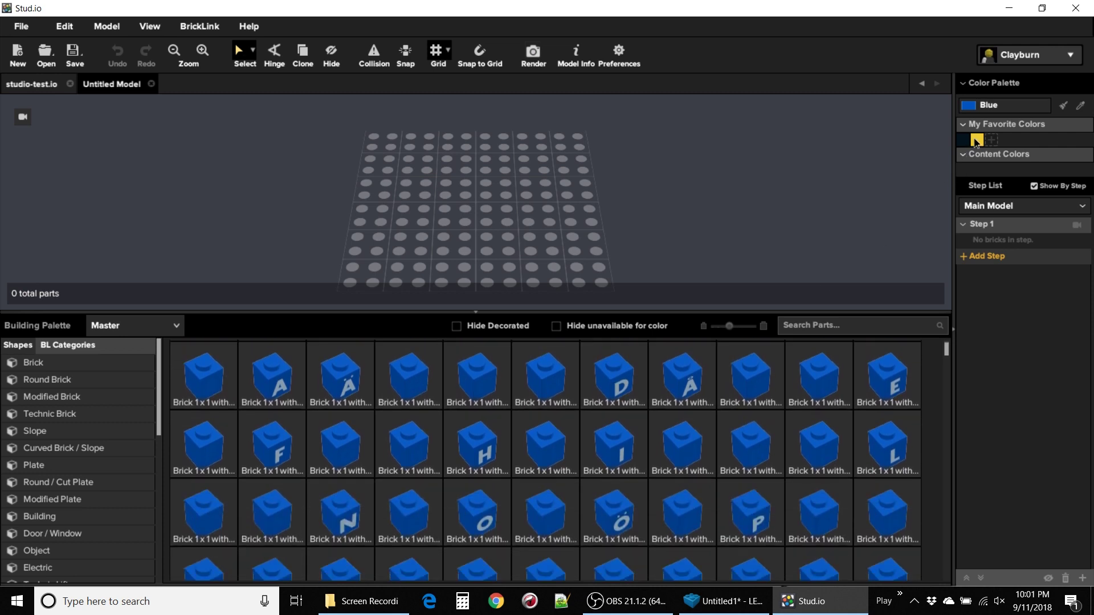
# - Set the palette color to the favorite Yellow and look through the yellow parts
pyautogui.click(978, 140)
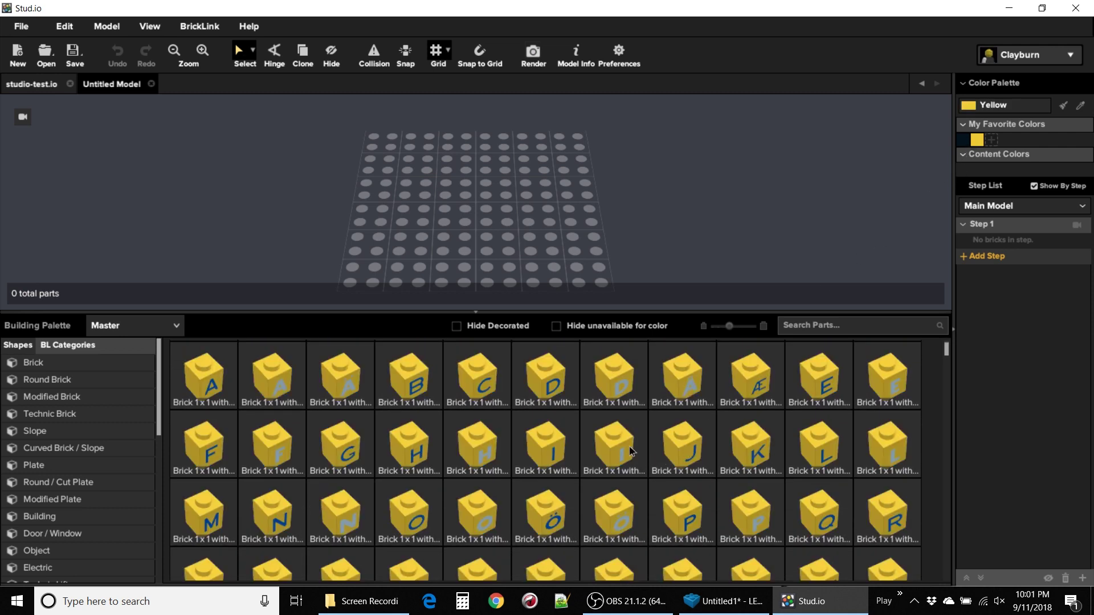
pyautogui.scroll(-4, 613, 443)
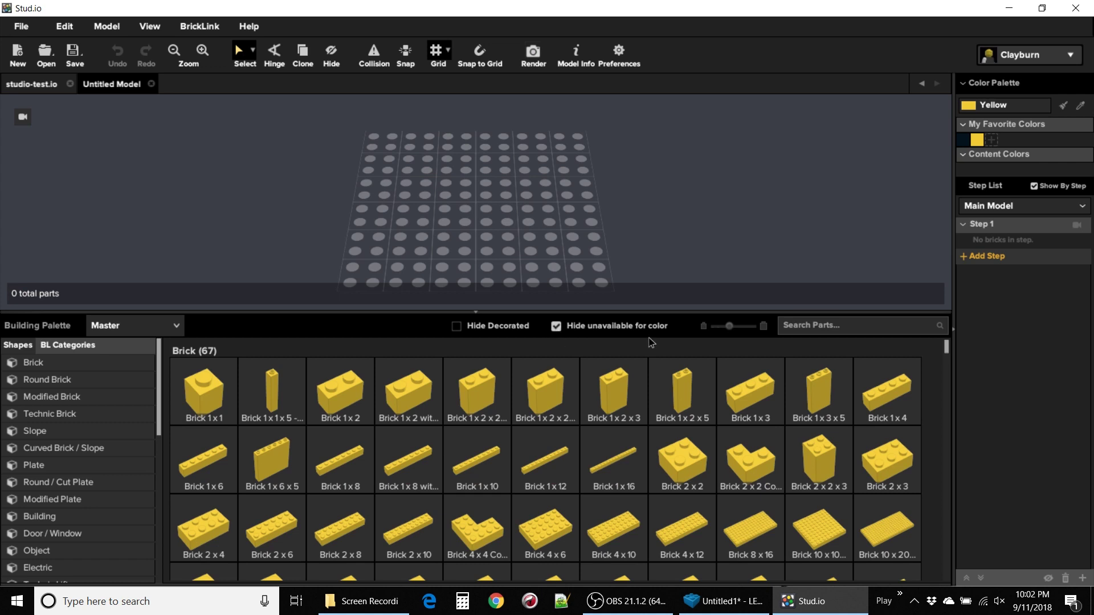
# - Set the palette color to Medium Dark Flesh from the orange and brown solid colors
pyautogui.click(1007, 111)
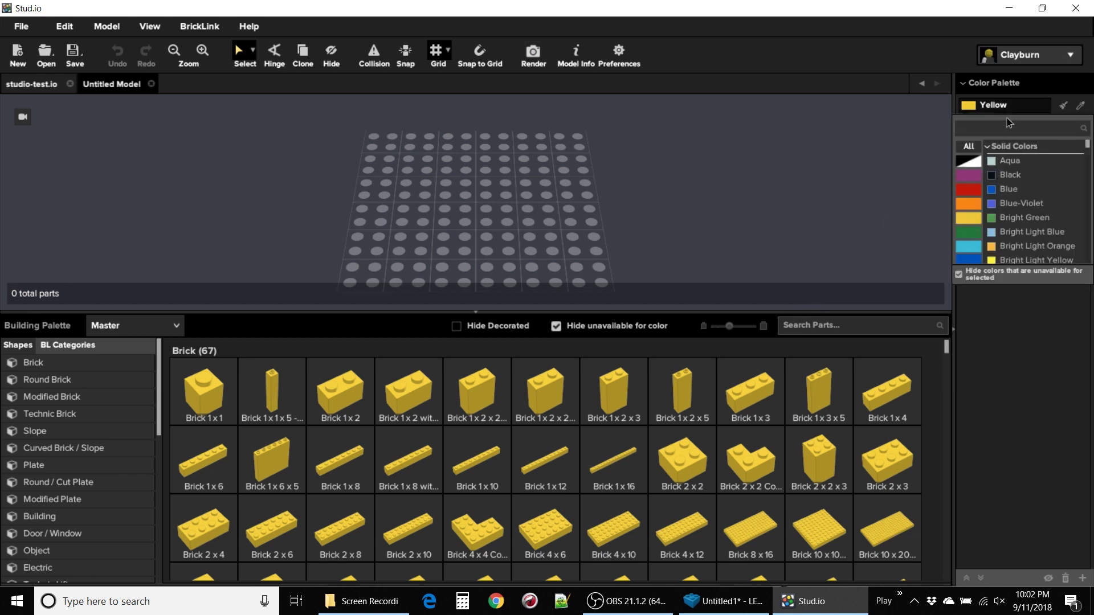
pyautogui.click(976, 206)
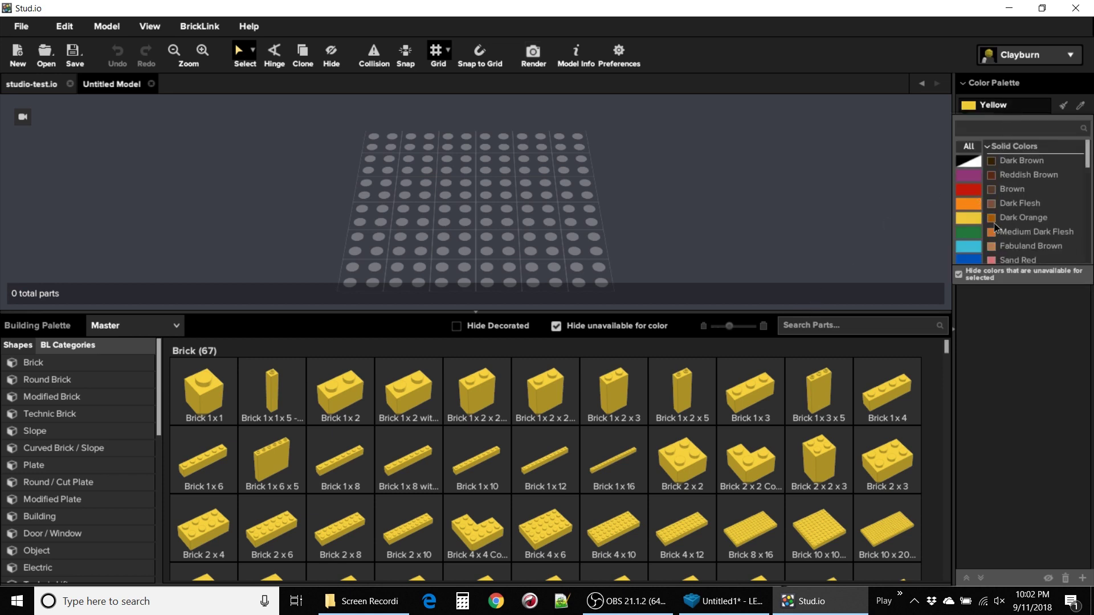
pyautogui.click(1009, 232)
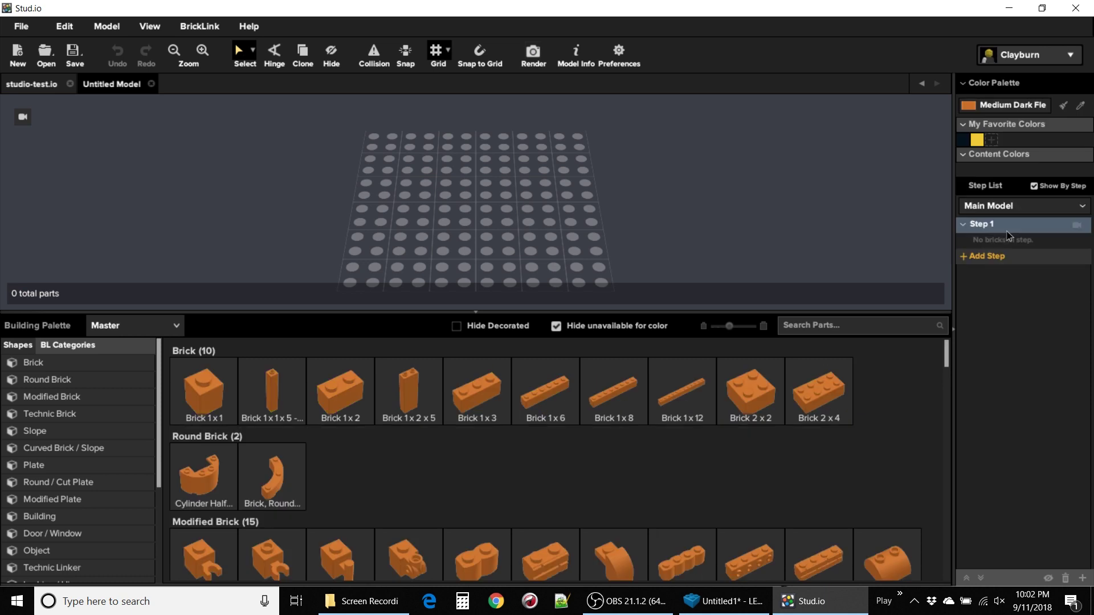
# - Switch the palette color to Sand Red and return it to the favorite Yellow
pyautogui.click(988, 107)
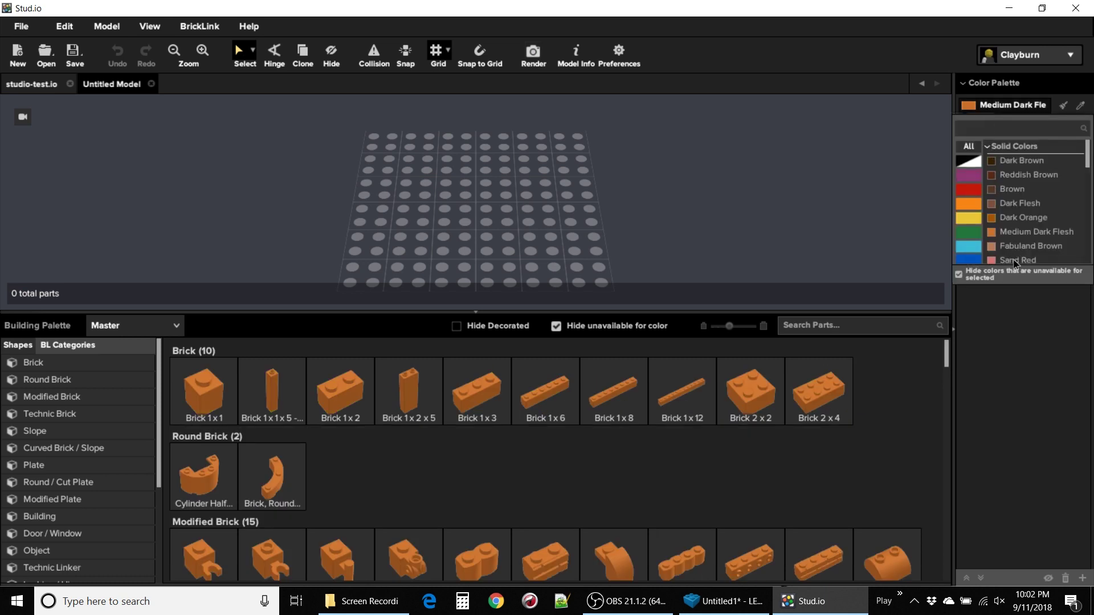
pyautogui.click(1015, 261)
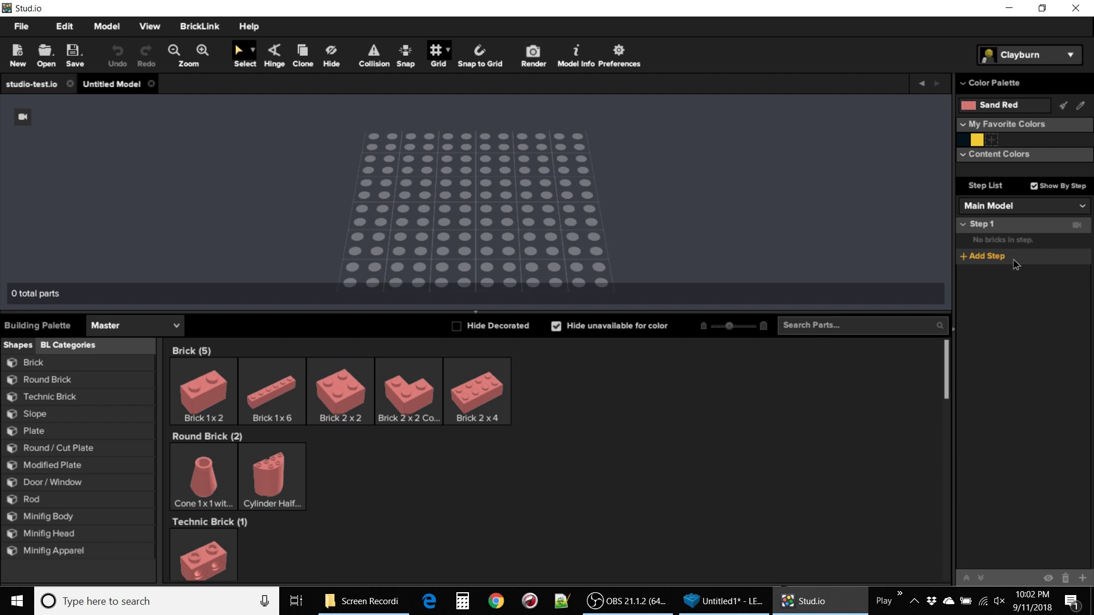
pyautogui.click(978, 141)
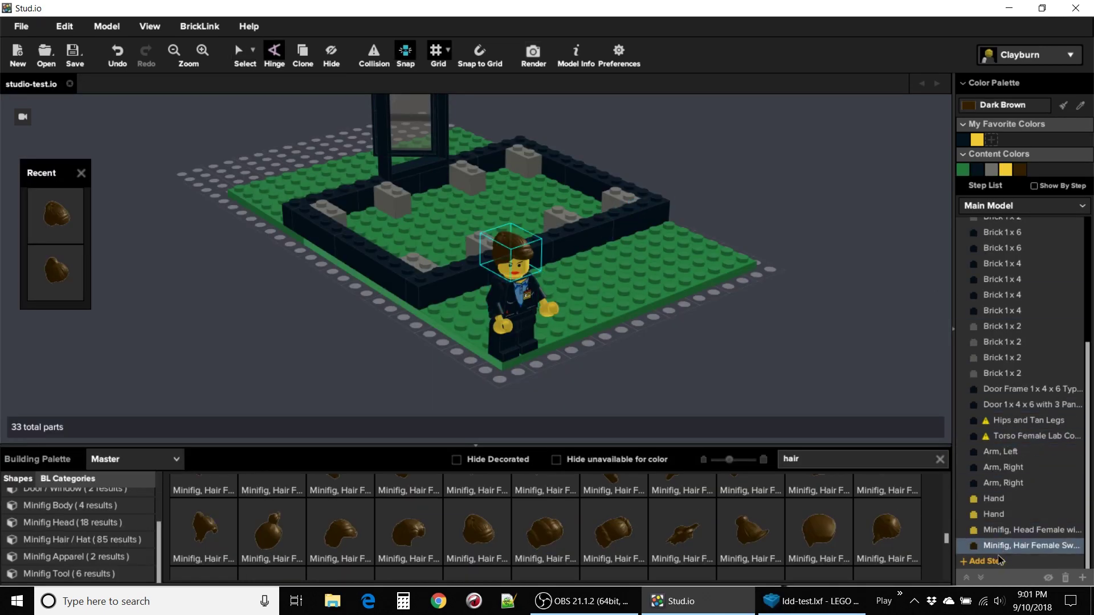
# - Add a second building step to the step list and move the minifig's hair piece into it
pyautogui.click(988, 561)
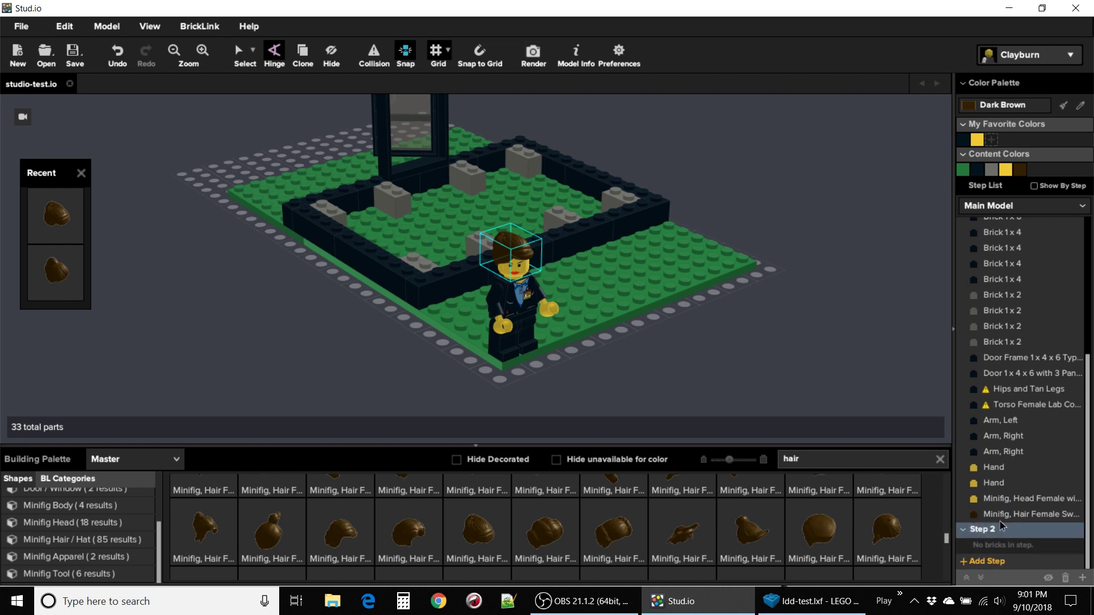
pyautogui.moveTo(1015, 519); pyautogui.dragTo(1006, 539)
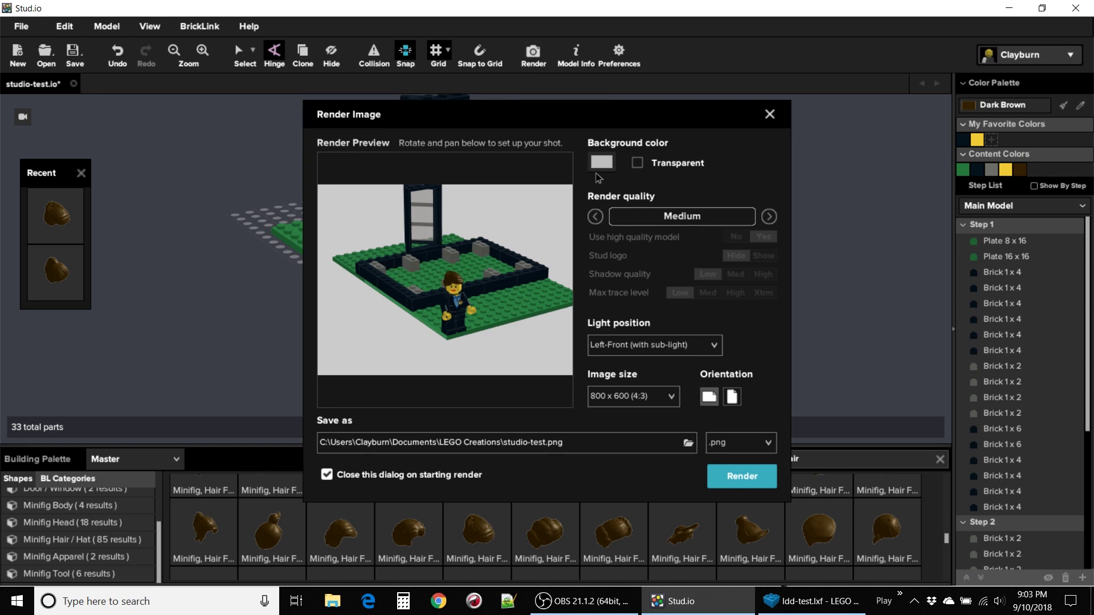
# - Set the render's background color to the bright cyan 40FFFA
pyautogui.click(608, 166)
pyautogui.moveTo(529, 278); pyautogui.dragTo(483, 275)
pyautogui.click(506, 294)
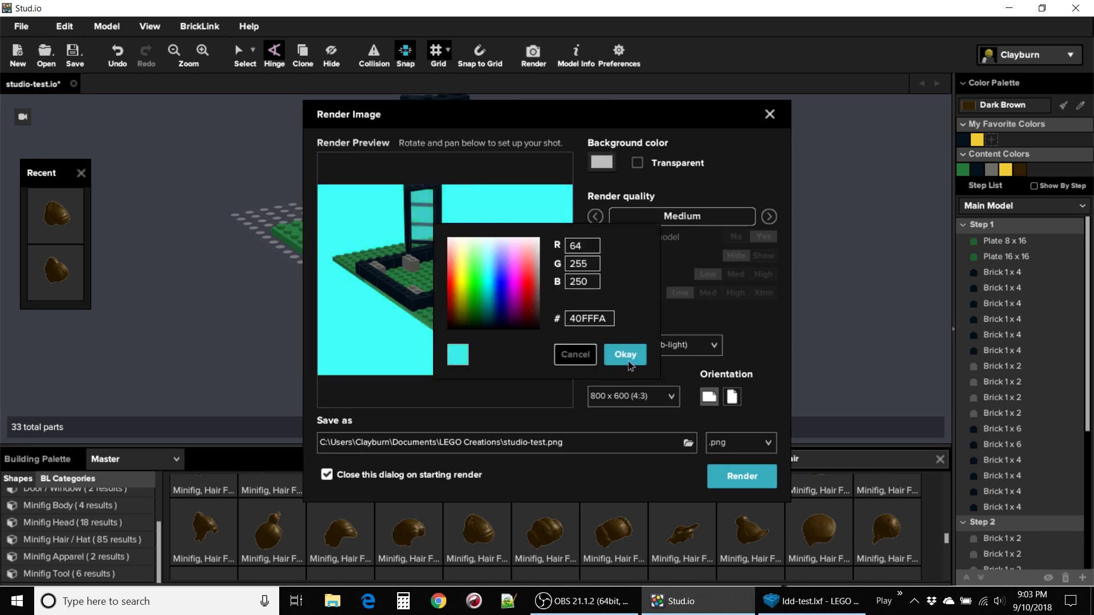
pyautogui.click(626, 359)
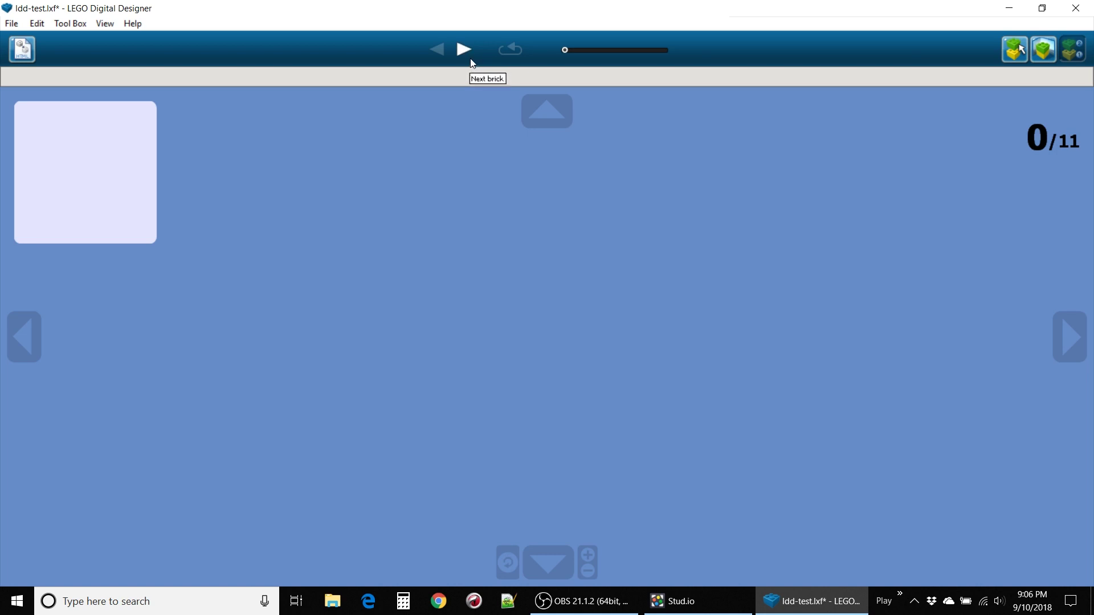
# - Switch to LEGO Digital Designer and step forward through the building guide of the ldd-test model, from the green plate to the minifig
pyautogui.click(470, 57)
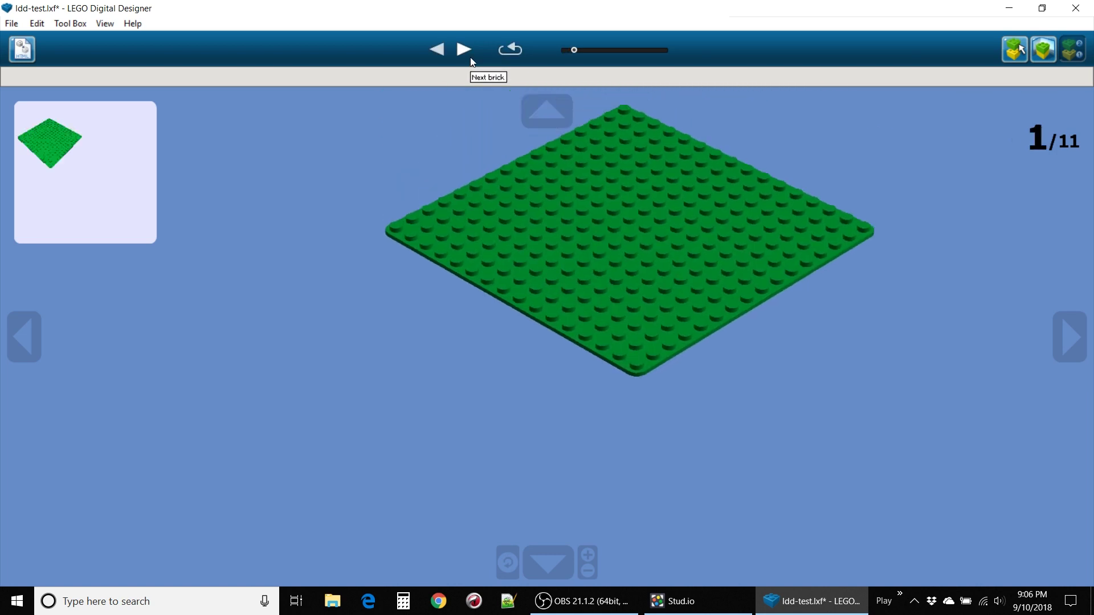
pyautogui.click(471, 56)
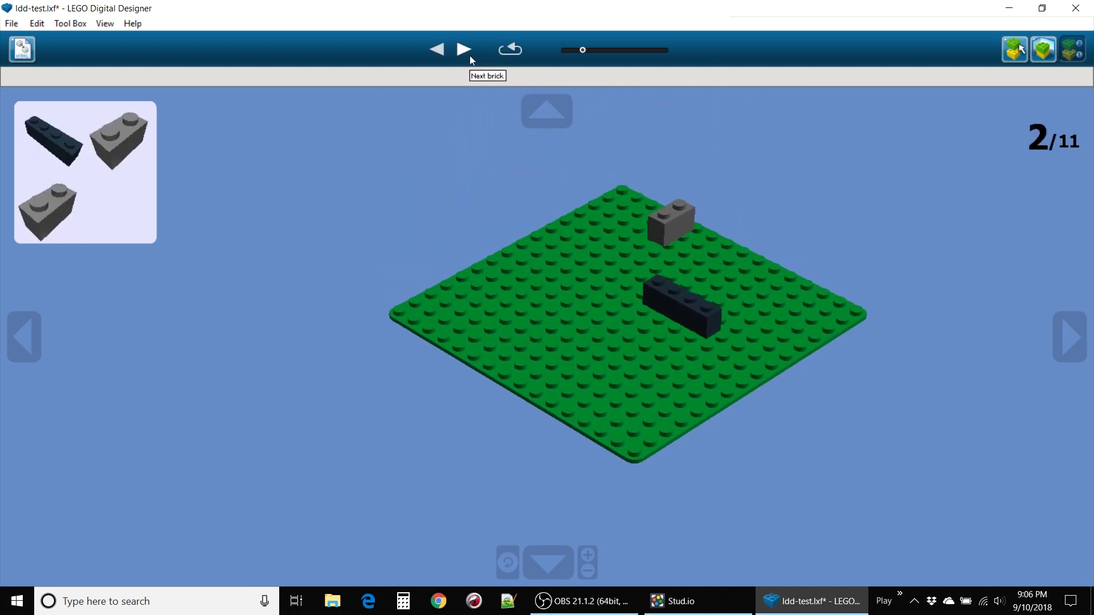
pyautogui.click(470, 54)
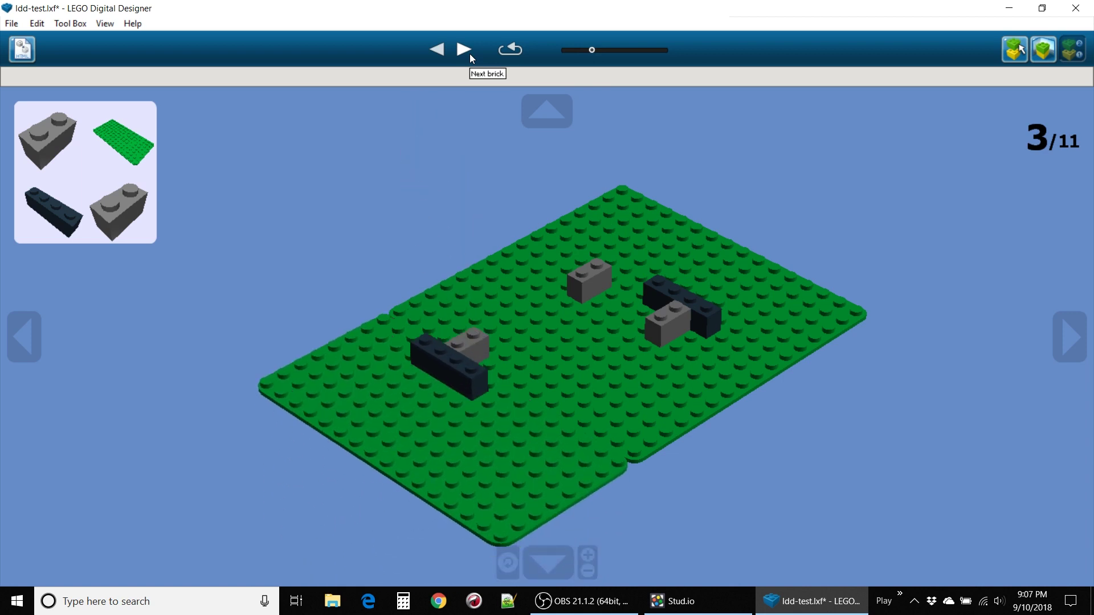
pyautogui.click(470, 53)
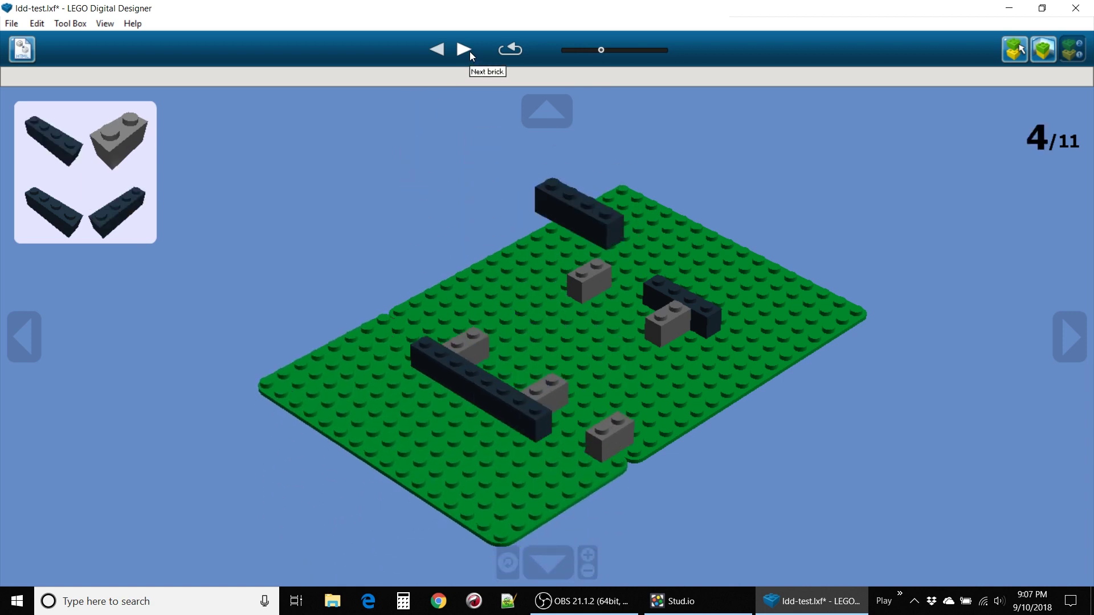
pyautogui.click(469, 52)
pyautogui.click(469, 51)
pyautogui.click(470, 51)
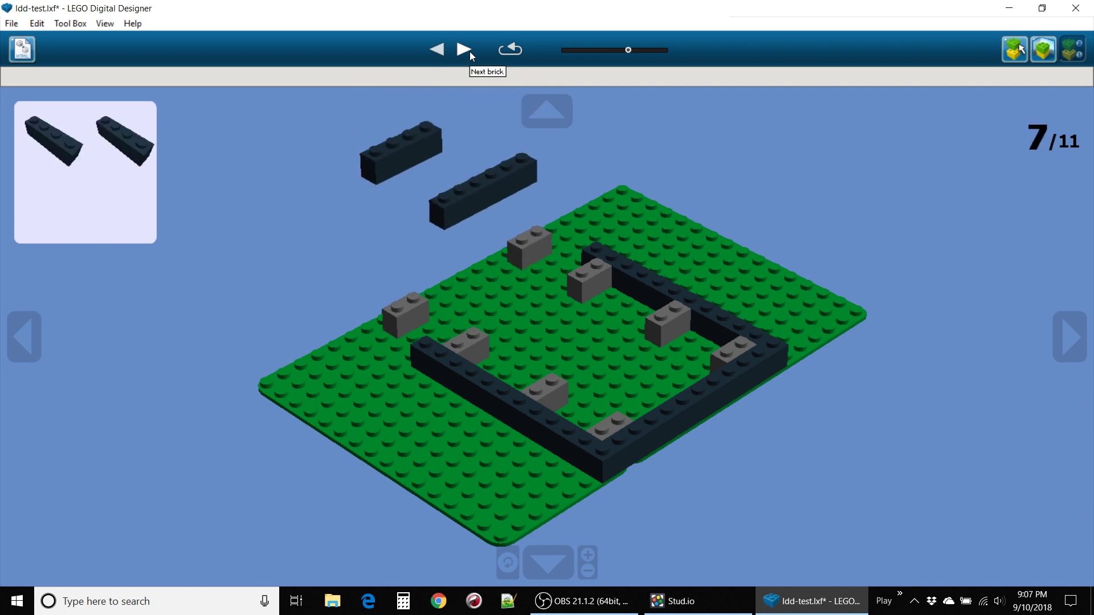
pyautogui.click(469, 51)
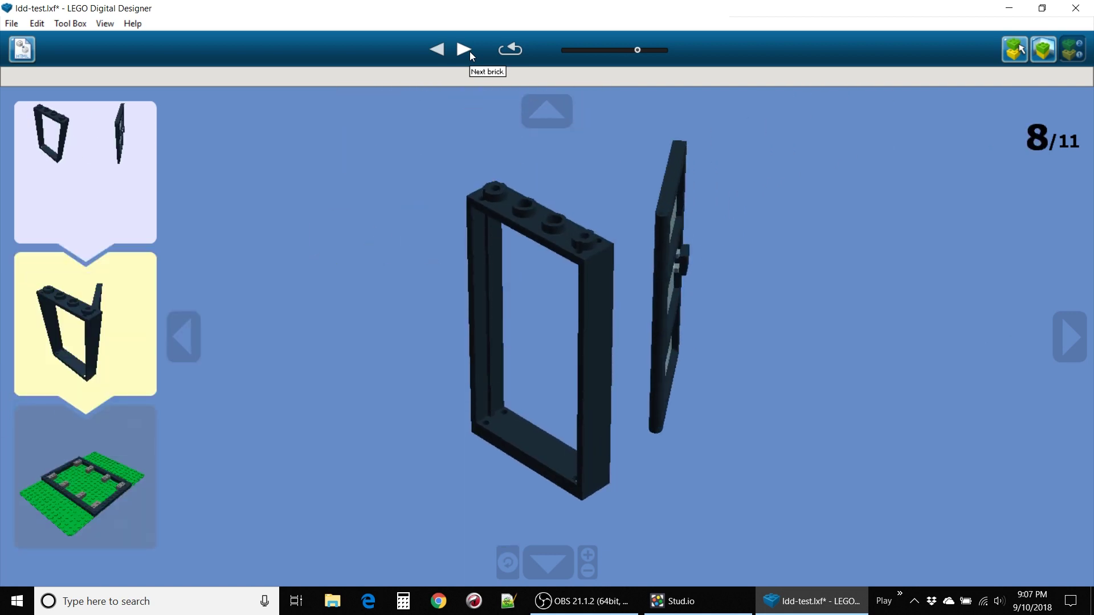
pyautogui.click(470, 51)
pyautogui.click(469, 51)
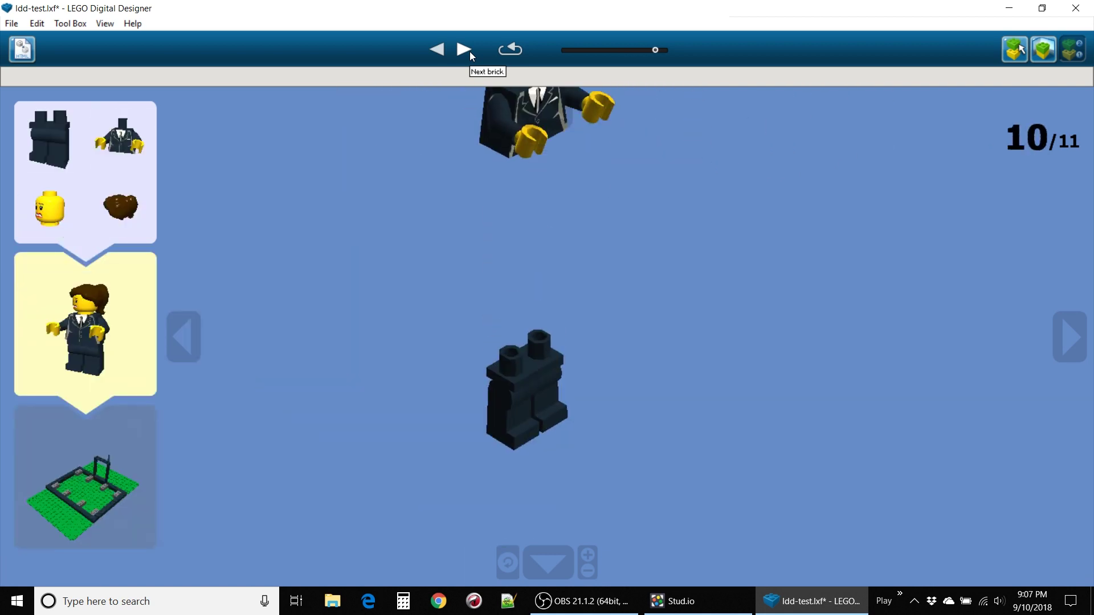
pyautogui.click(470, 51)
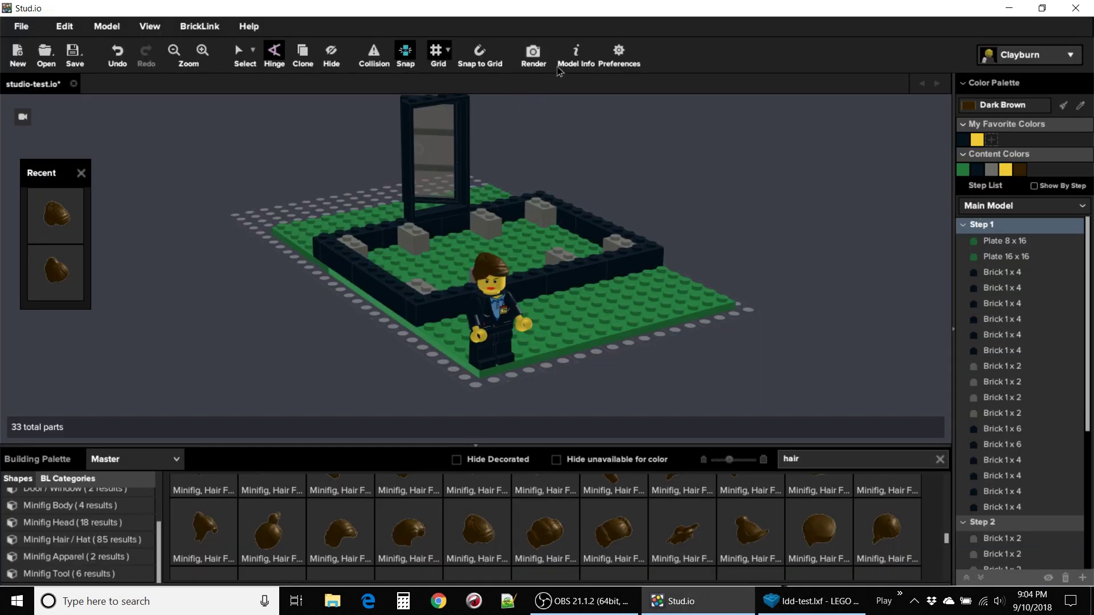
# - Switch to Stud.io and view the studio-test model's information, first its parts list and prices, then its physical information
pyautogui.click(569, 60)
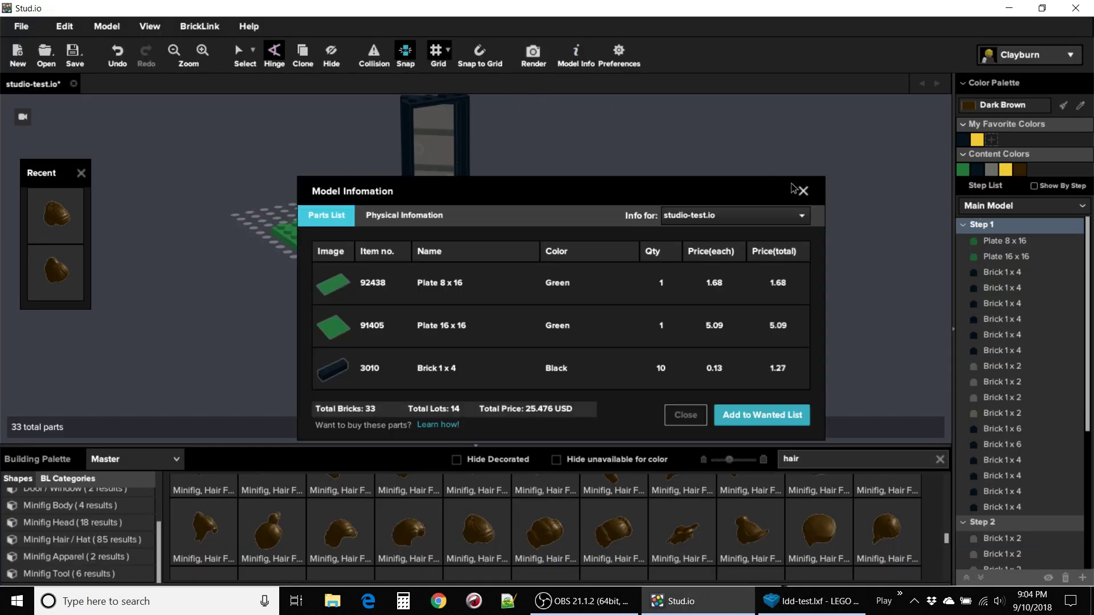
pyautogui.click(386, 223)
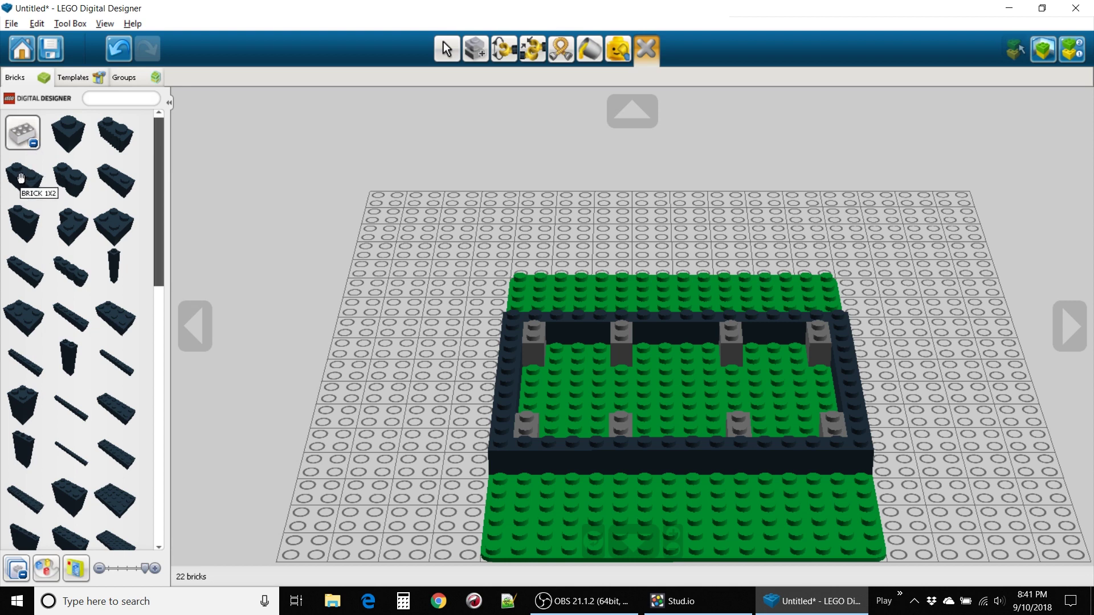
# - Switch to LEGO Digital Designer, collapse the expanded brick category and search the bricks for door
pyautogui.click(26, 142)
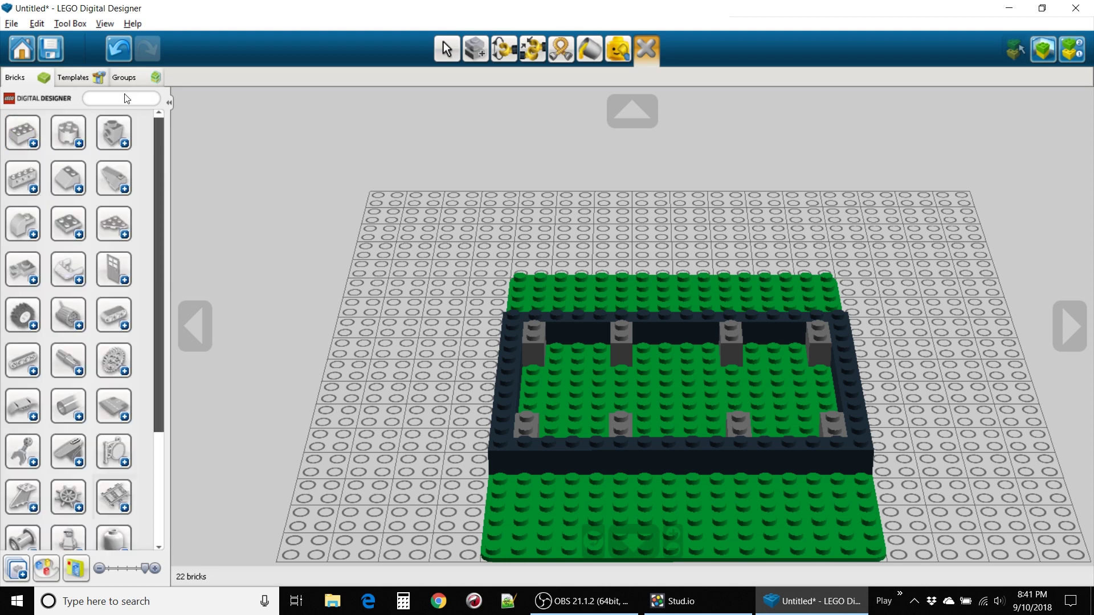
pyautogui.write('door')
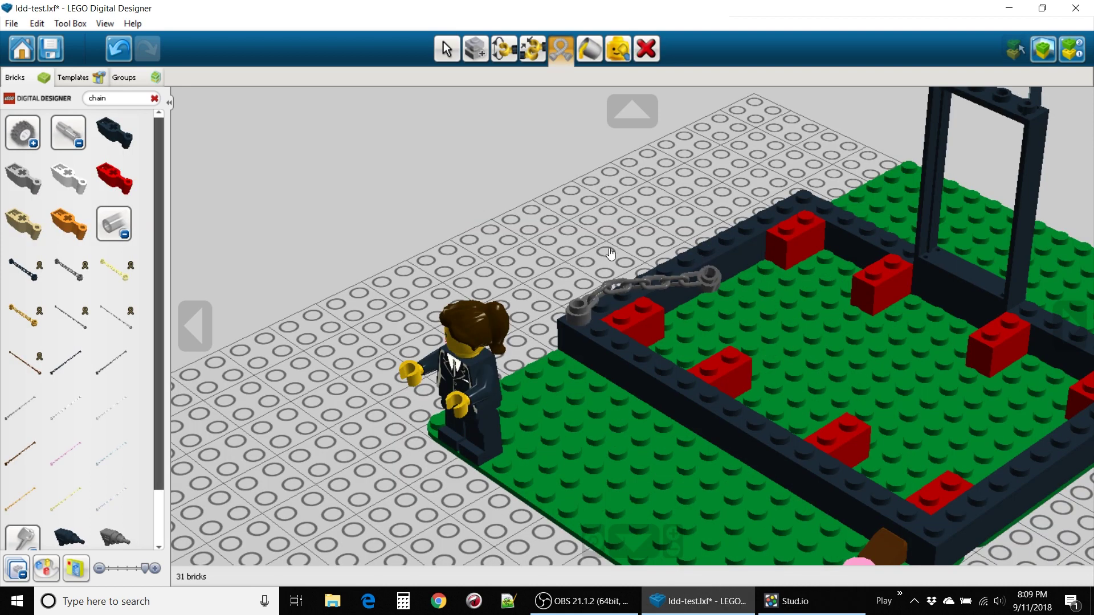
# - Bend the grey chain on the dark wall with the Flex tool by moving its free end down toward the green plate
pyautogui.moveTo(694, 280); pyautogui.dragTo(692, 366)
pyautogui.click(427, 277)
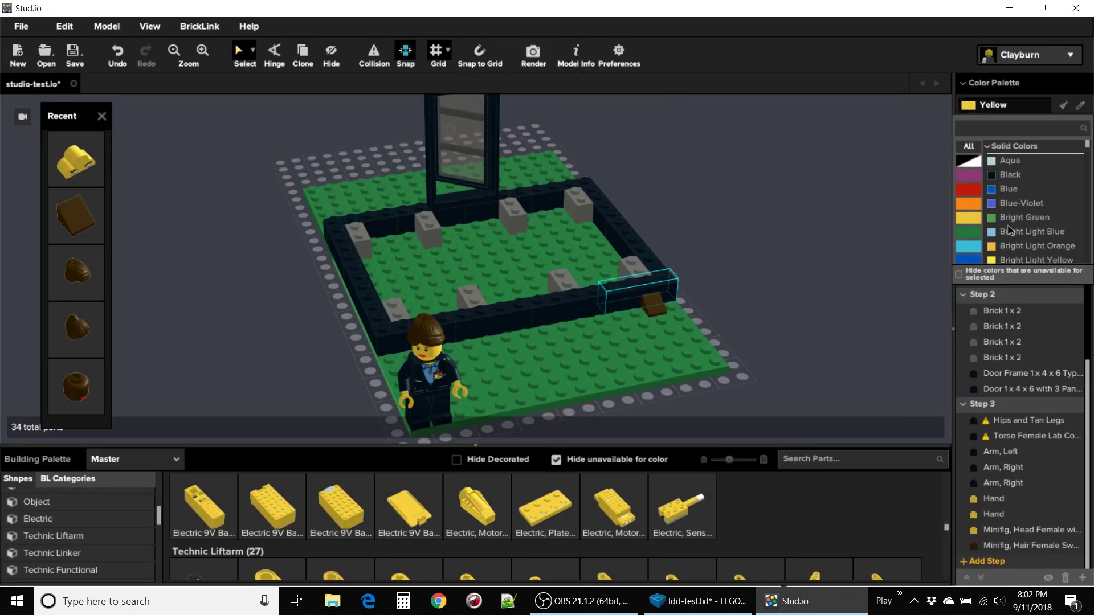
# - In Stud.io, set the palette color to Bright Pink and place the Tile, Round 1 x 1 with Strawberry Pattern on the green plate
pyautogui.scroll(-5, 1008, 228)
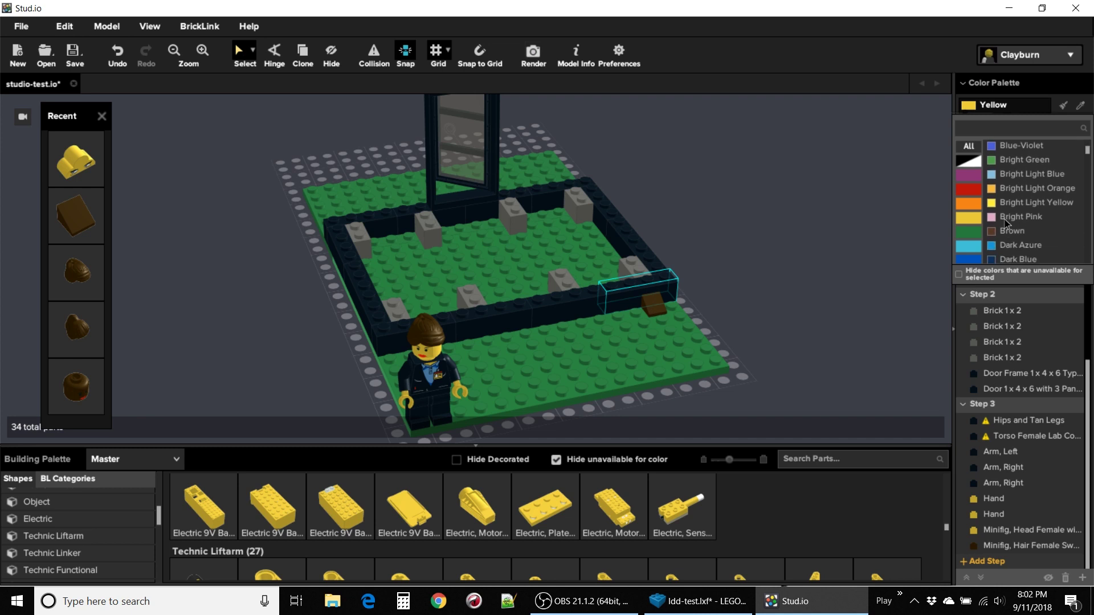
pyautogui.click(994, 217)
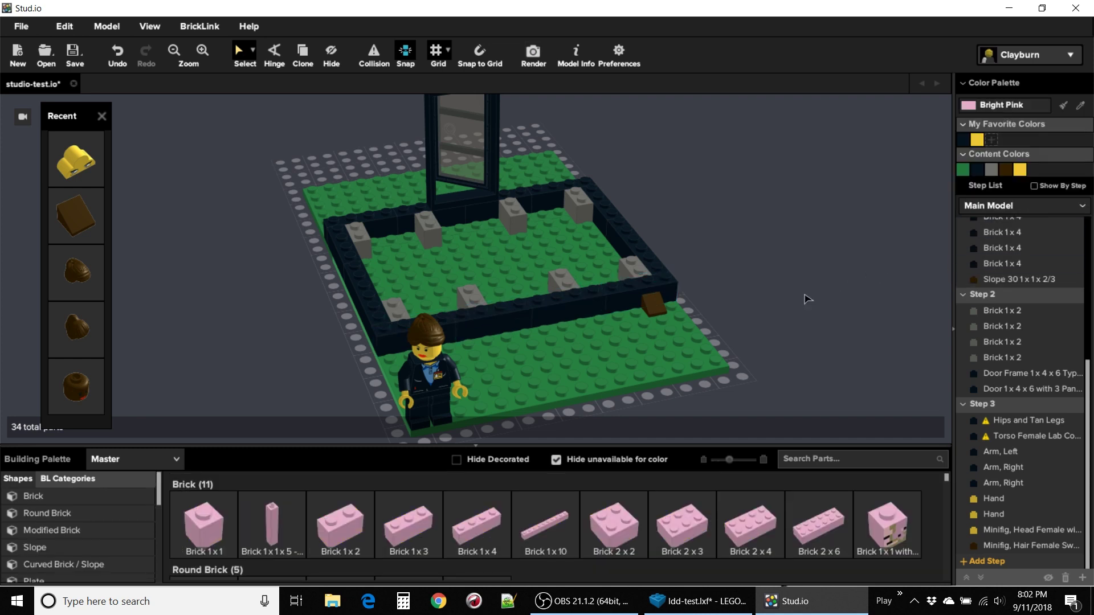
pyautogui.scroll(-3, 629, 516)
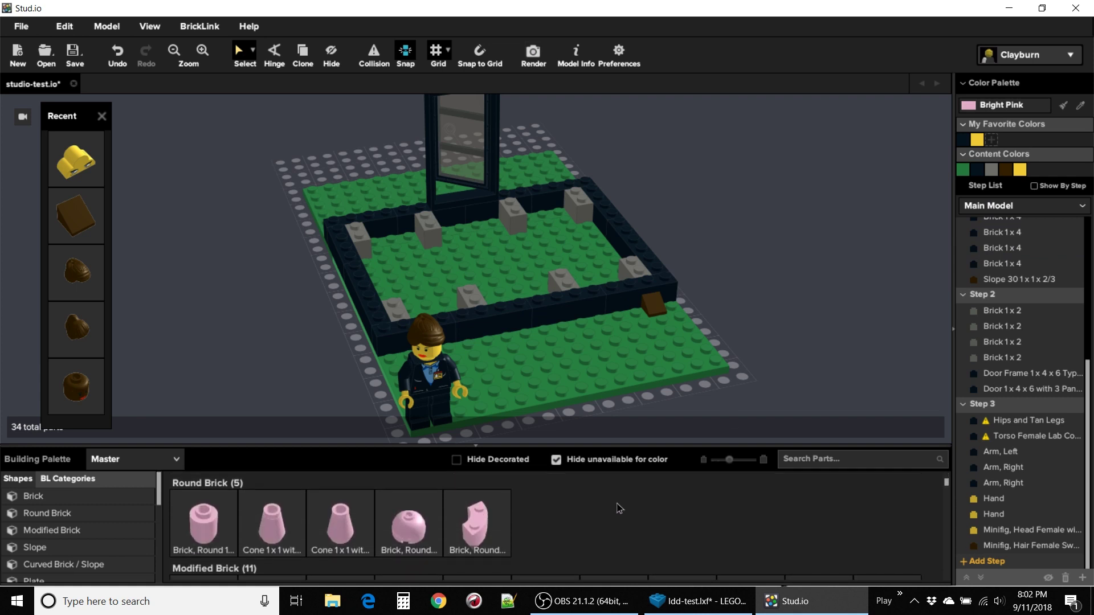
pyautogui.scroll(-6, 604, 536)
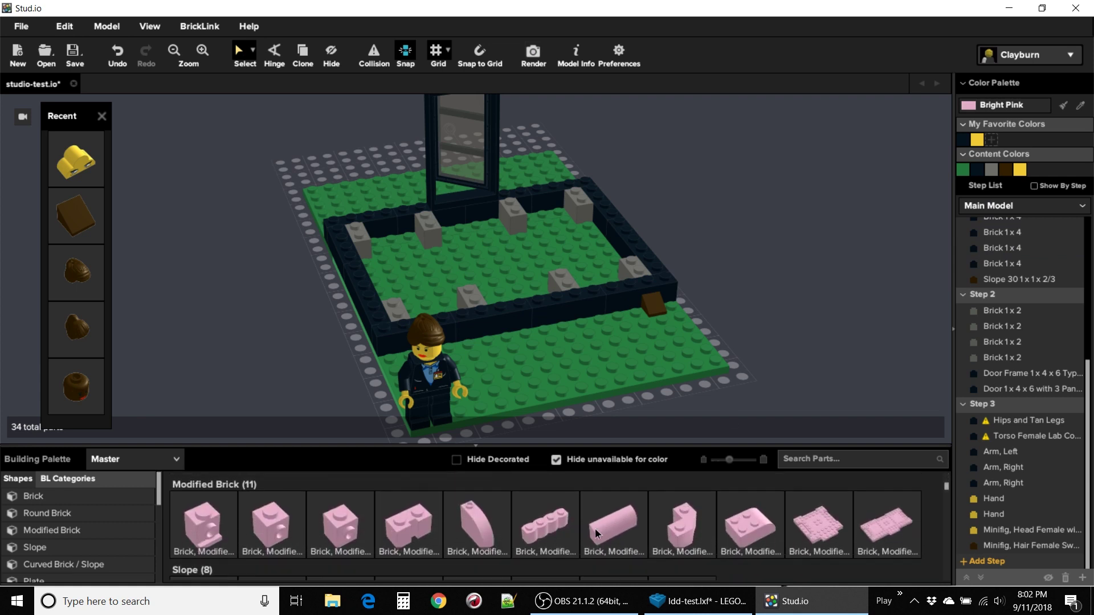
pyautogui.scroll(-5, 590, 534)
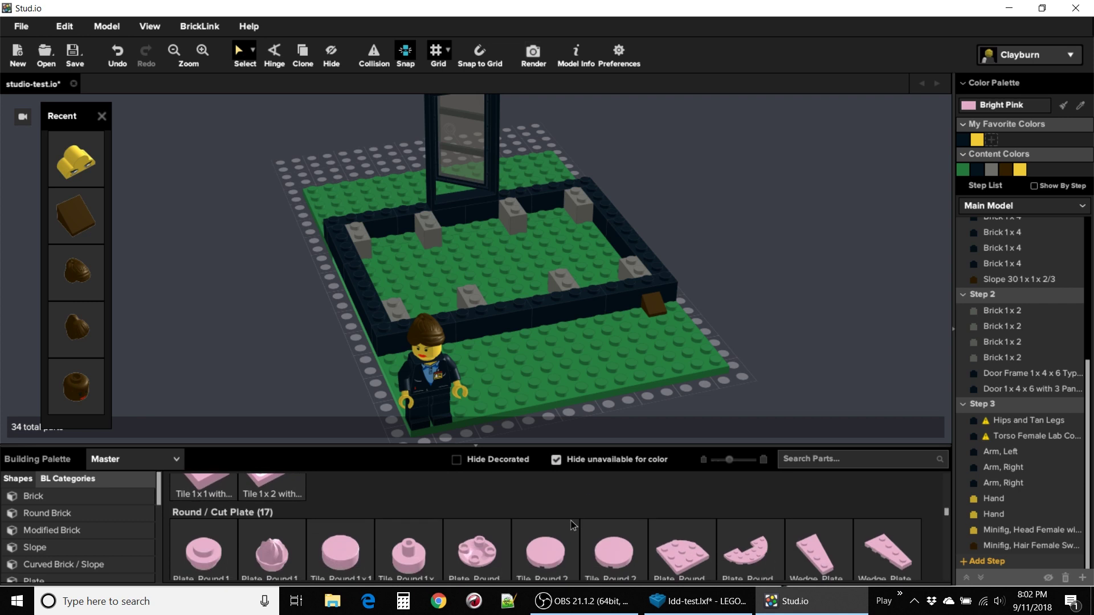
pyautogui.scroll(-5, 357, 521)
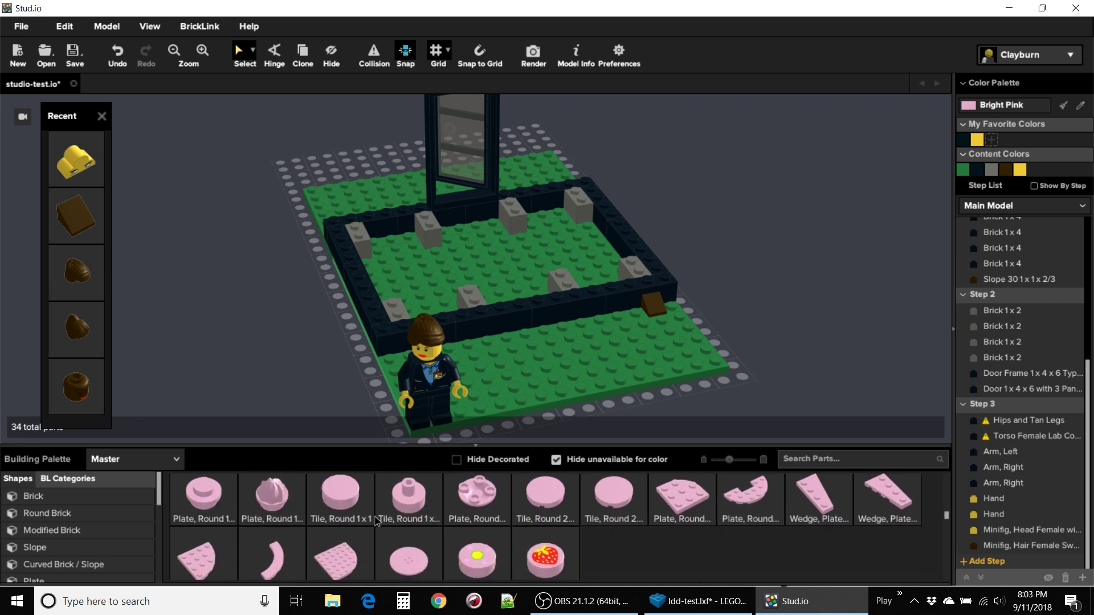
pyautogui.scroll(-5, 431, 516)
pyautogui.scroll(6, 435, 514)
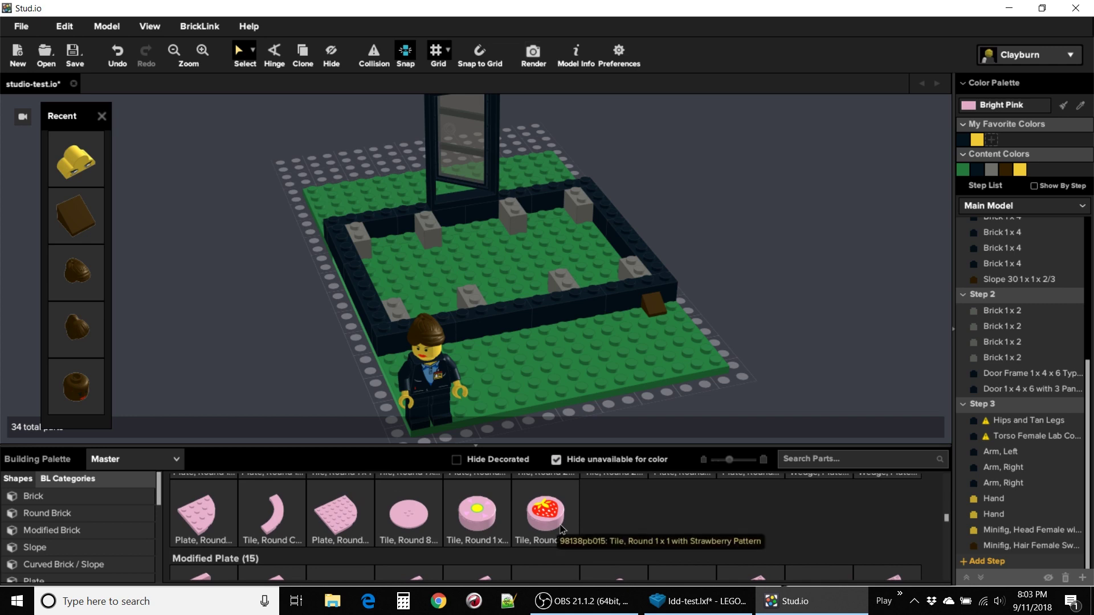
pyautogui.moveTo(546, 513); pyautogui.dragTo(541, 393)
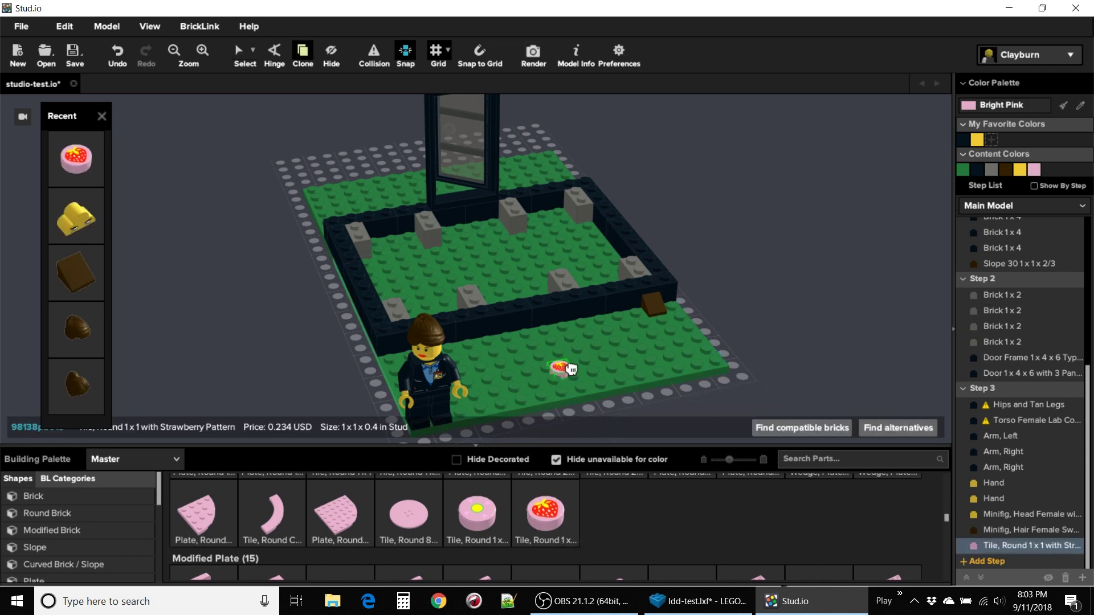
pyautogui.click(668, 321)
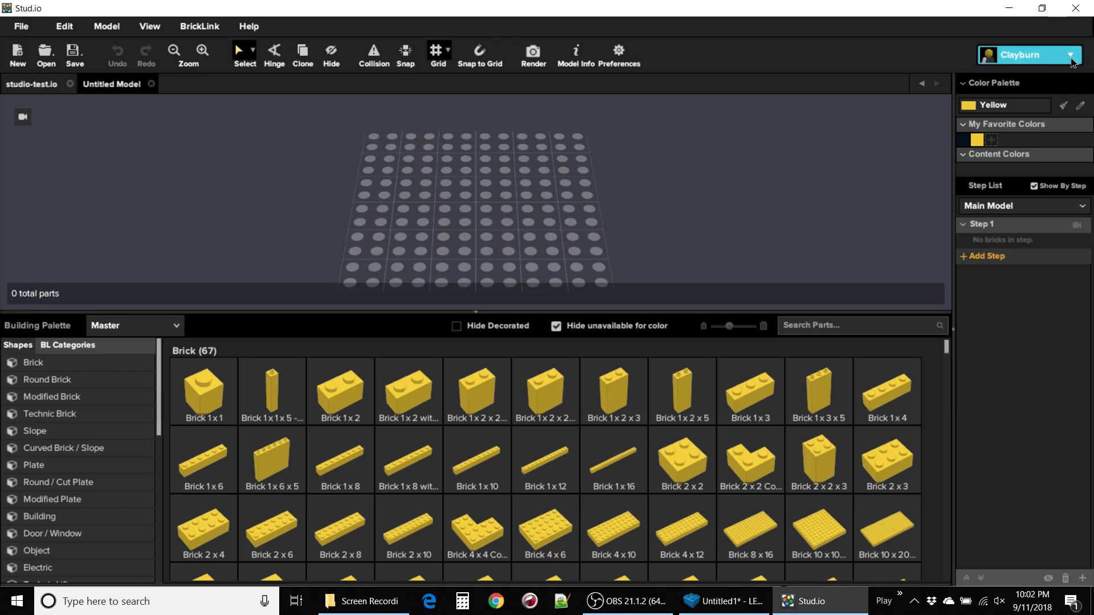
# - Switch to LEGO Digital Designer, show the ldd-test model in View mode, view it from a lower angle and explode it into its bricks
pyautogui.click(1070, 55)
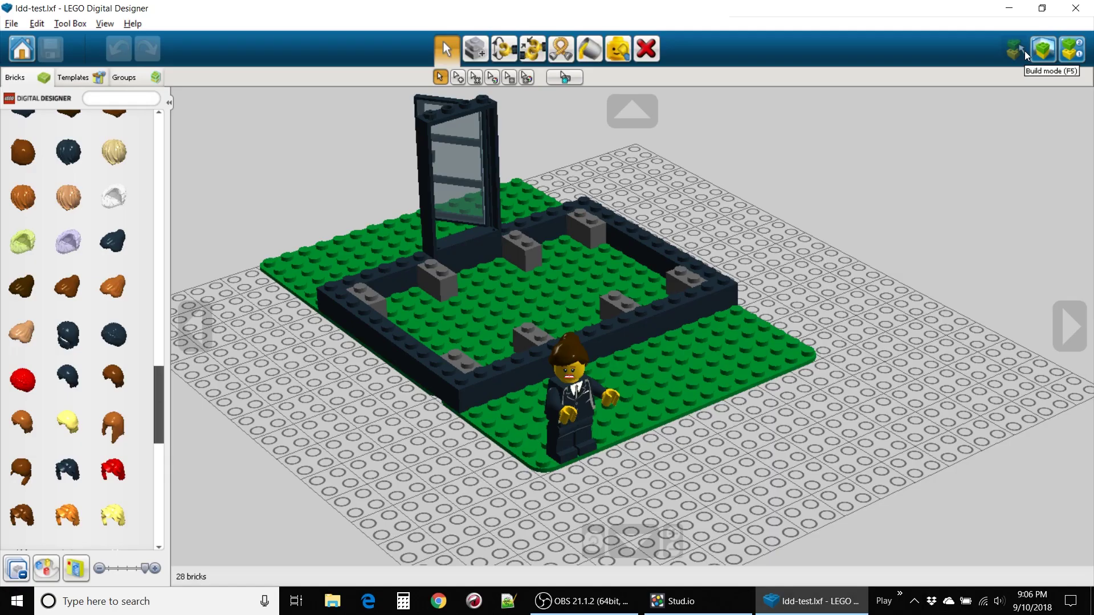
pyautogui.click(1042, 49)
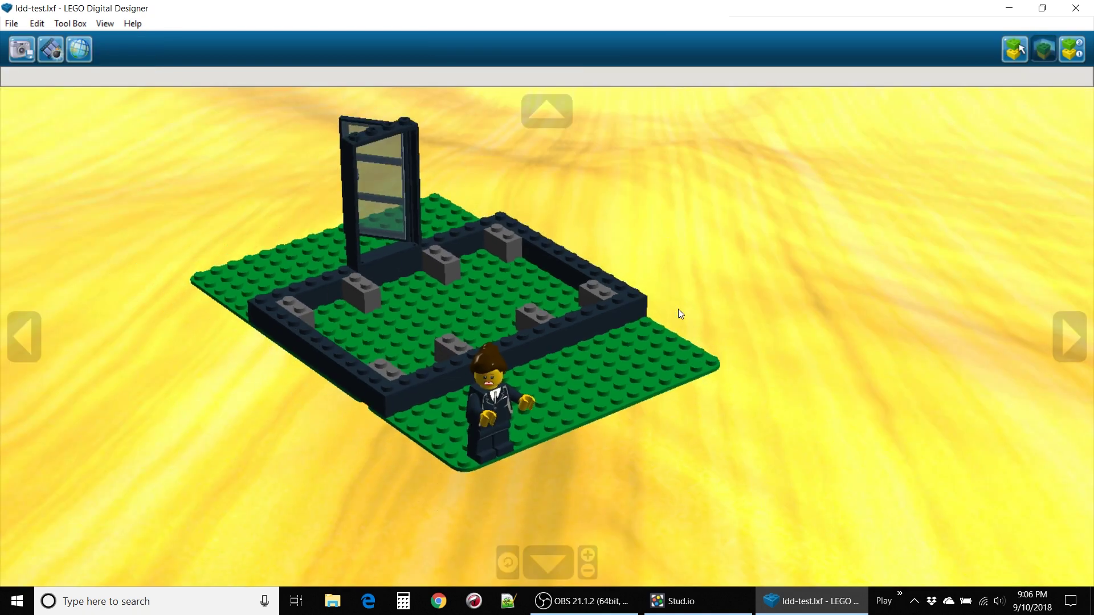
pyautogui.moveTo(572, 355); pyautogui.dragTo(535, 317, button='right')
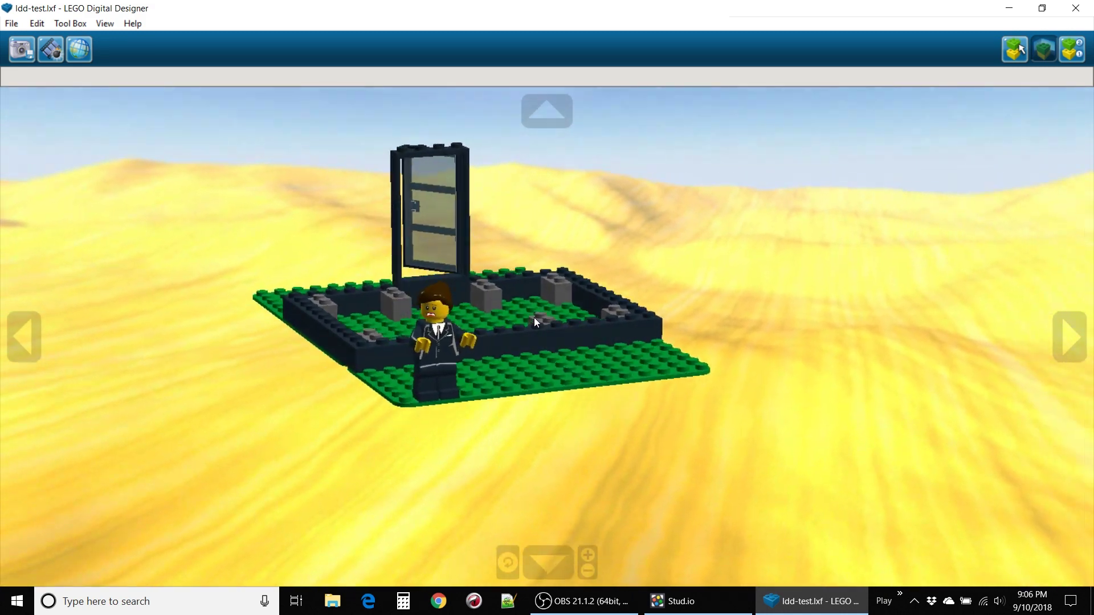
pyautogui.click(87, 50)
pyautogui.click(46, 53)
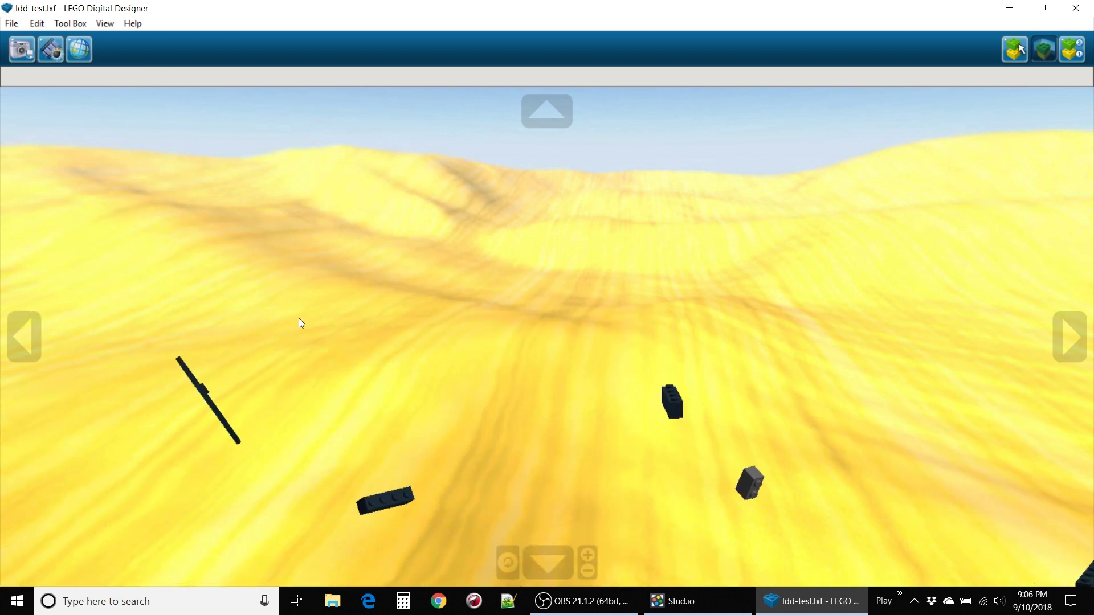